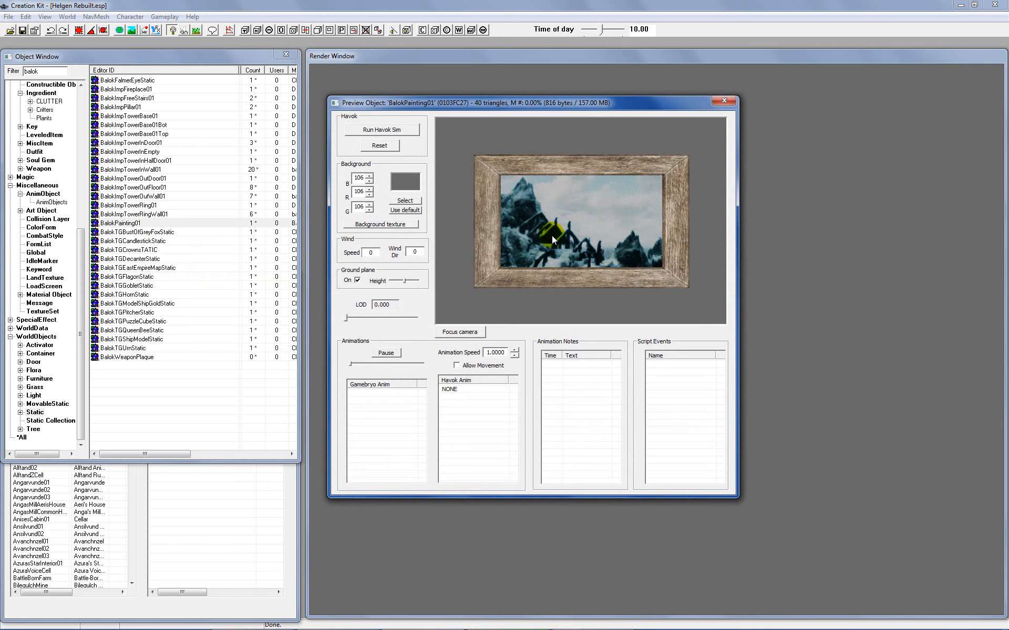
# Step: In File Explorer, look at BalokPainting01.dds and BalokPainting01_n.dds in the Balok paintings folder and return to Creation Kit
pyautogui.moveTo(507, 625)
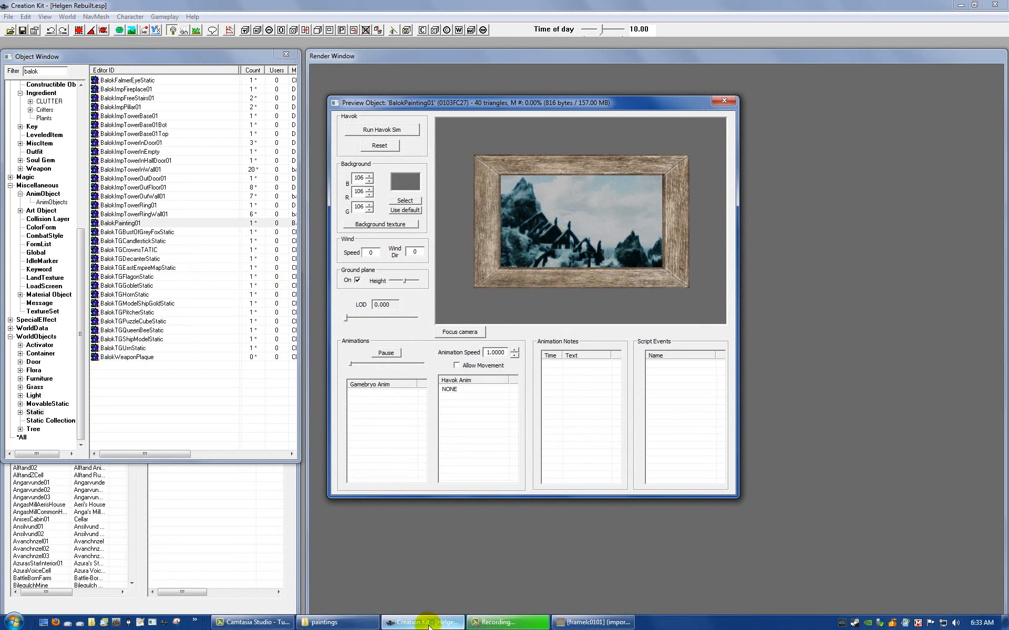
pyautogui.click(347, 625)
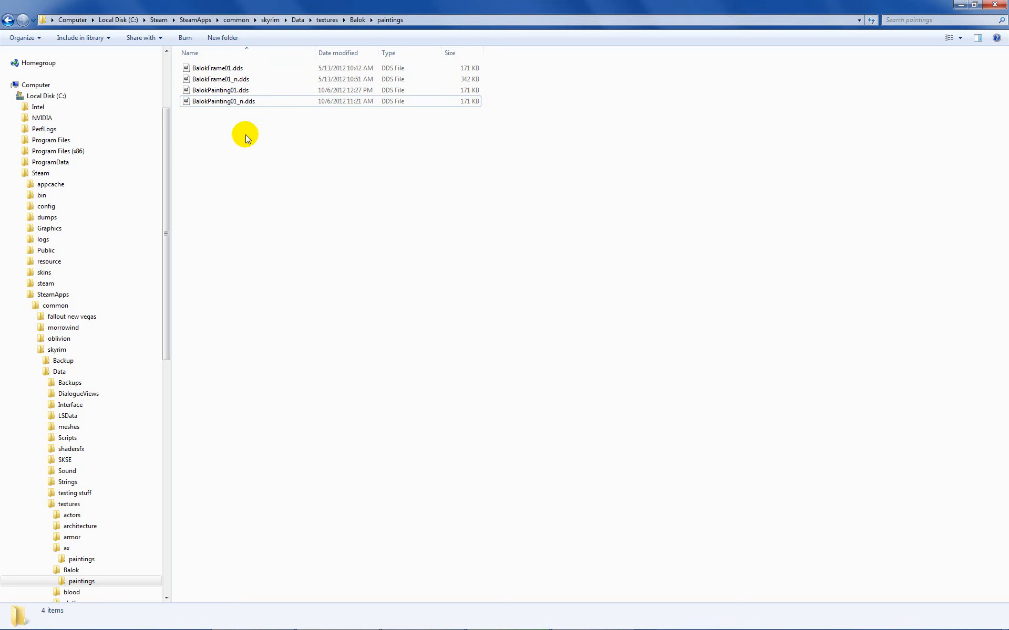
pyautogui.click(228, 92)
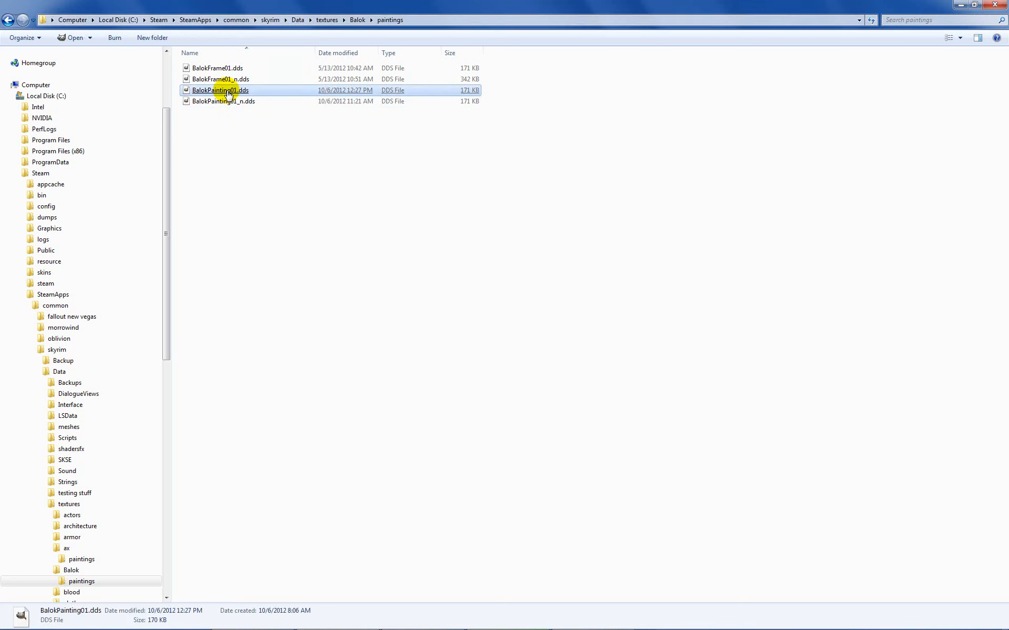
pyautogui.click(228, 102)
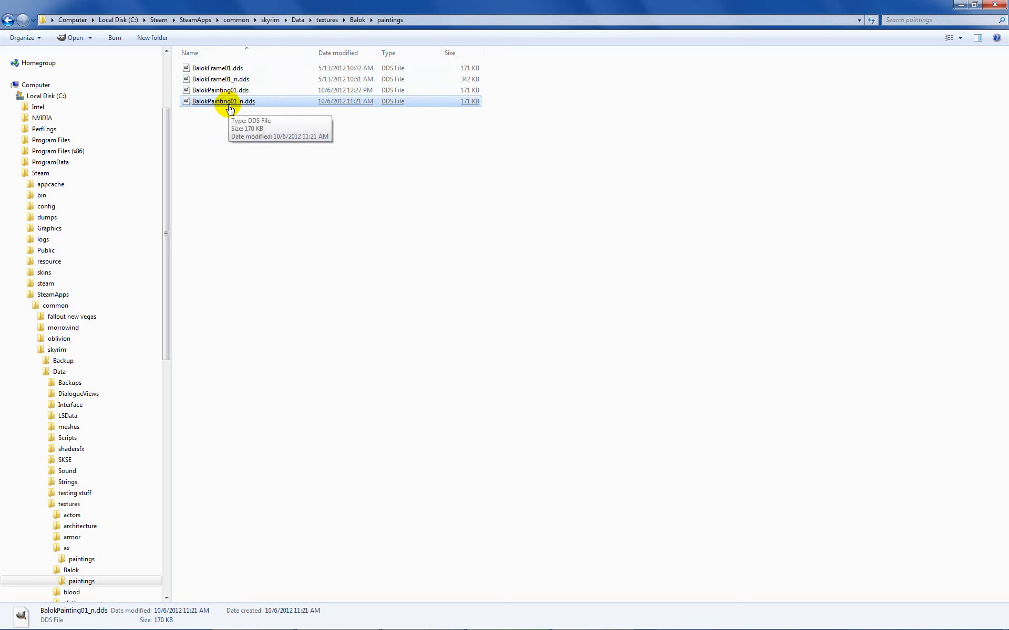
pyautogui.moveTo(402, 628)
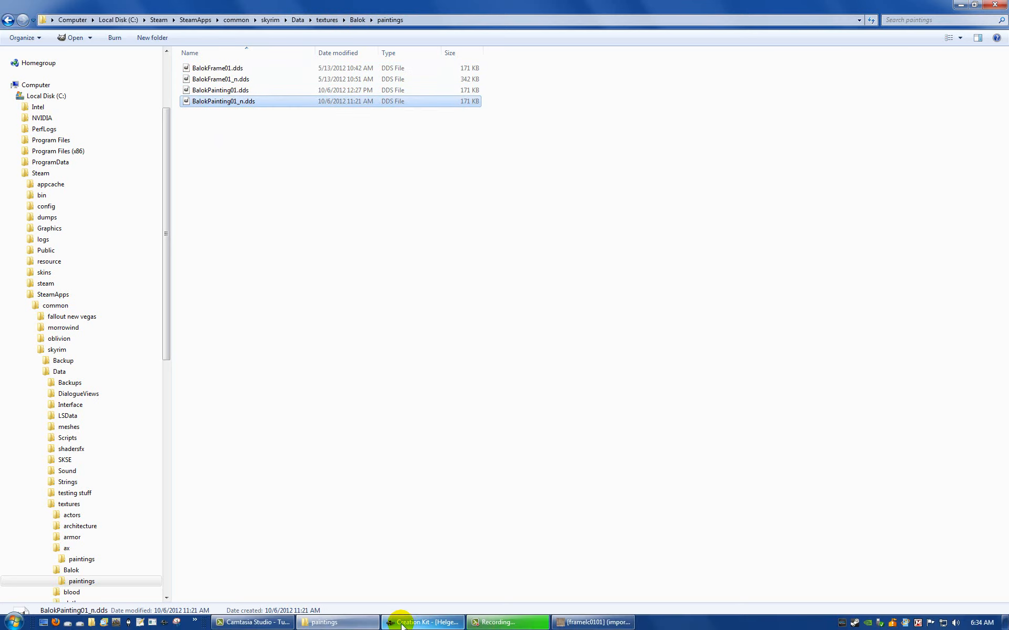
pyautogui.click(426, 623)
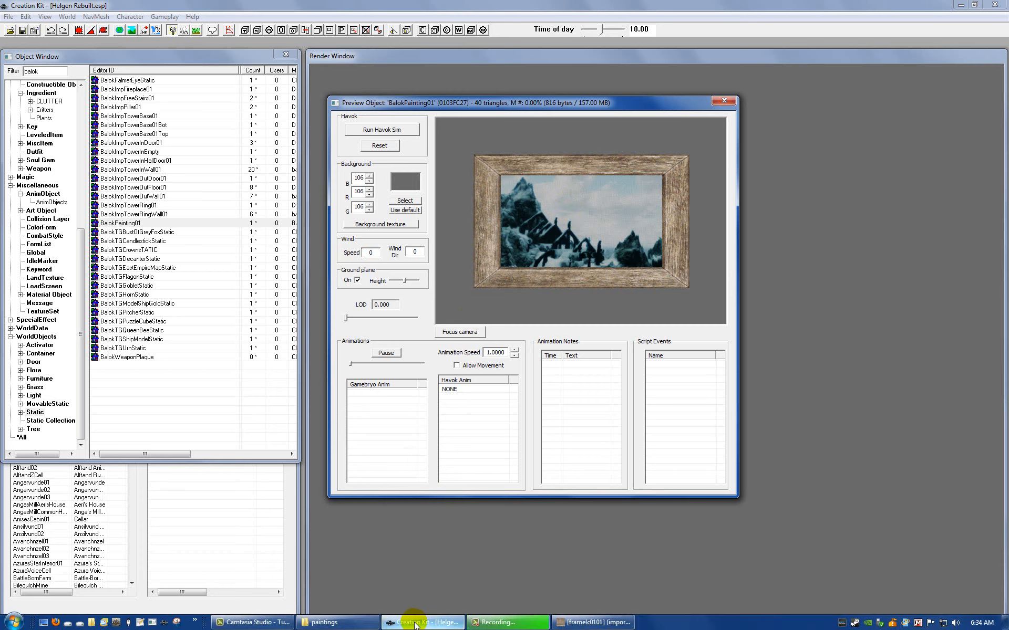
# Step: In File Explorer, browse to the textures\ax\paintings folder under Skyrim's Data folder and locate framelc0101.dds
pyautogui.click(347, 623)
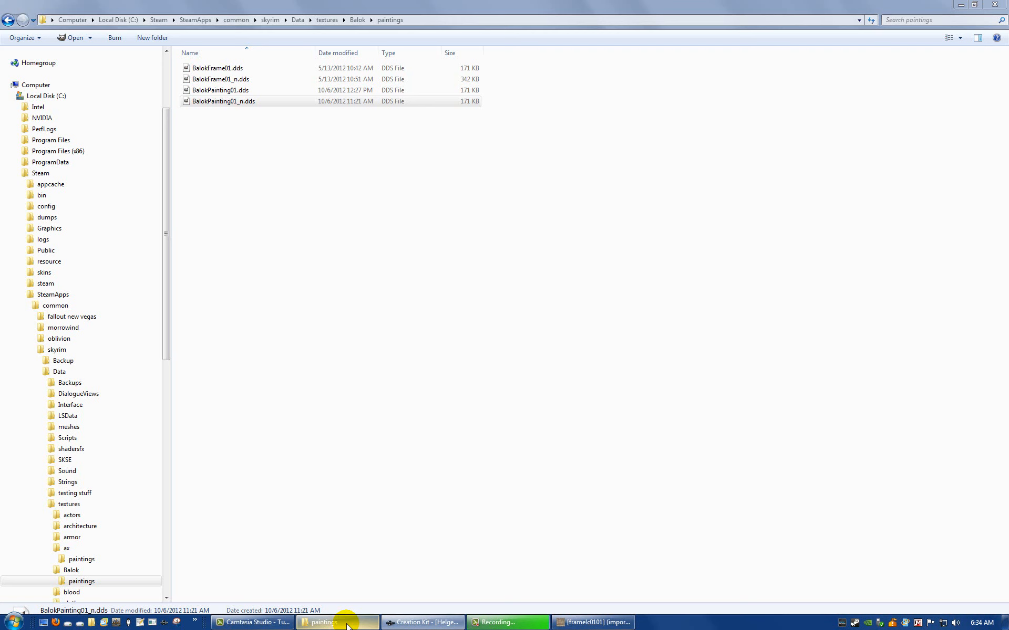
pyautogui.click(296, 19)
pyautogui.doubleClick(219, 188)
pyautogui.click(219, 190)
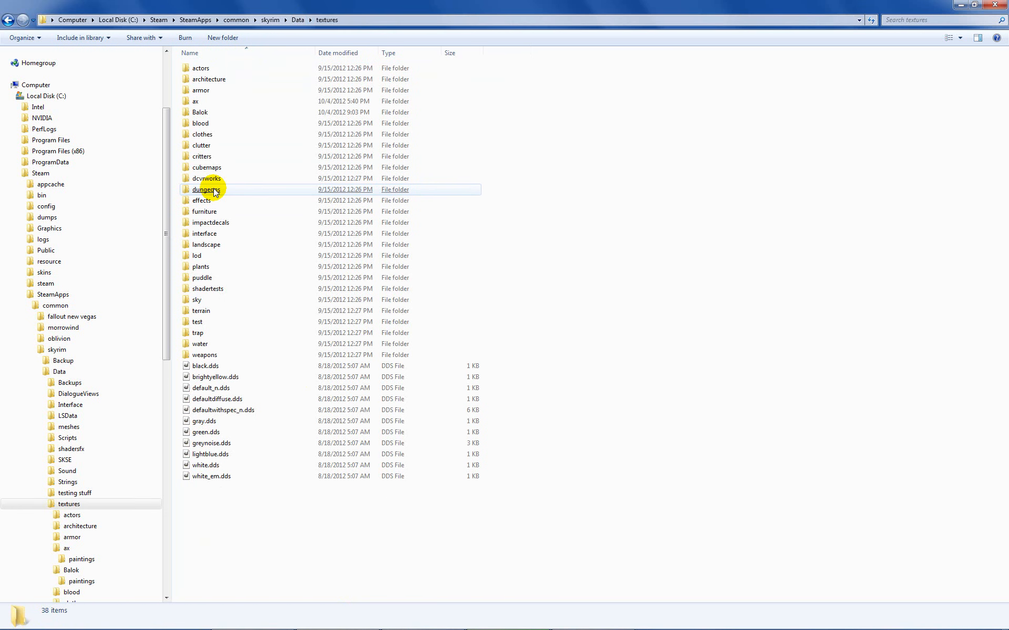
pyautogui.click(195, 105)
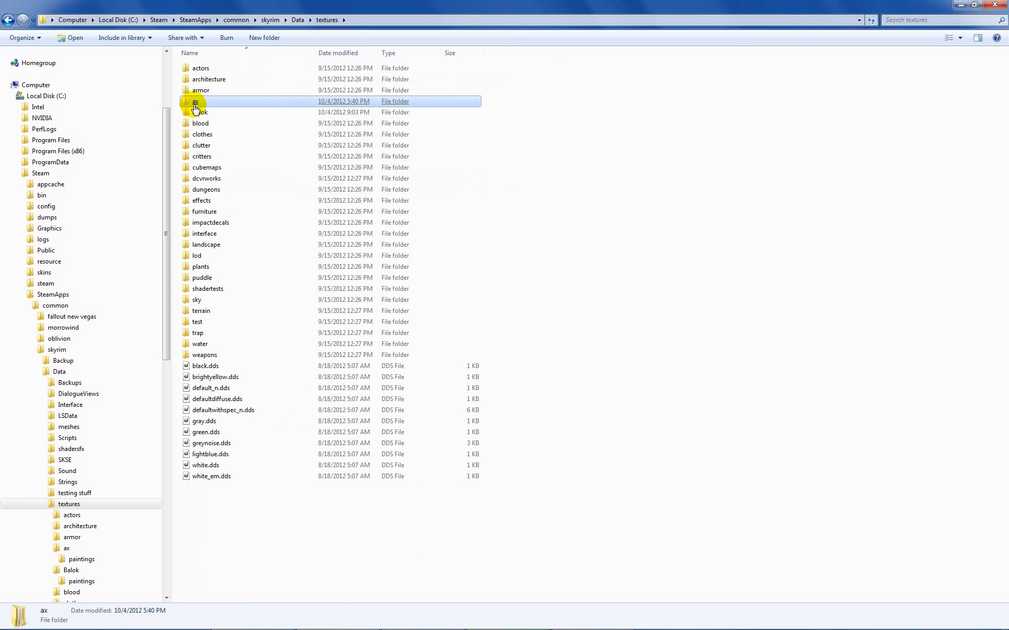
pyautogui.doubleClick(195, 102)
pyautogui.doubleClick(194, 68)
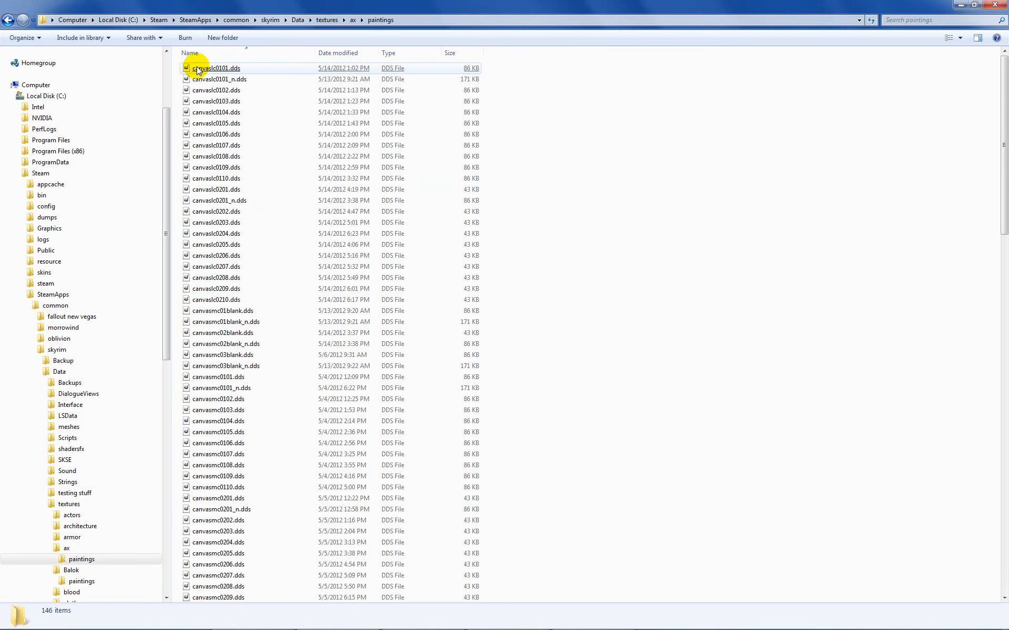
pyautogui.scroll(-2, 289, 429)
pyautogui.click(295, 420)
pyautogui.scroll(-16, 295, 420)
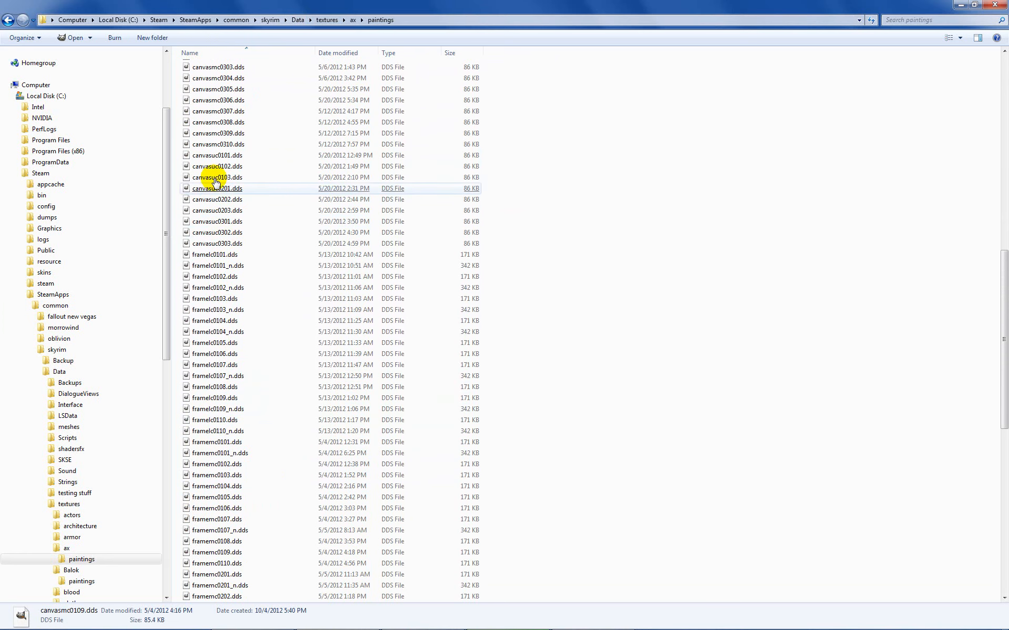
pyautogui.click(243, 254)
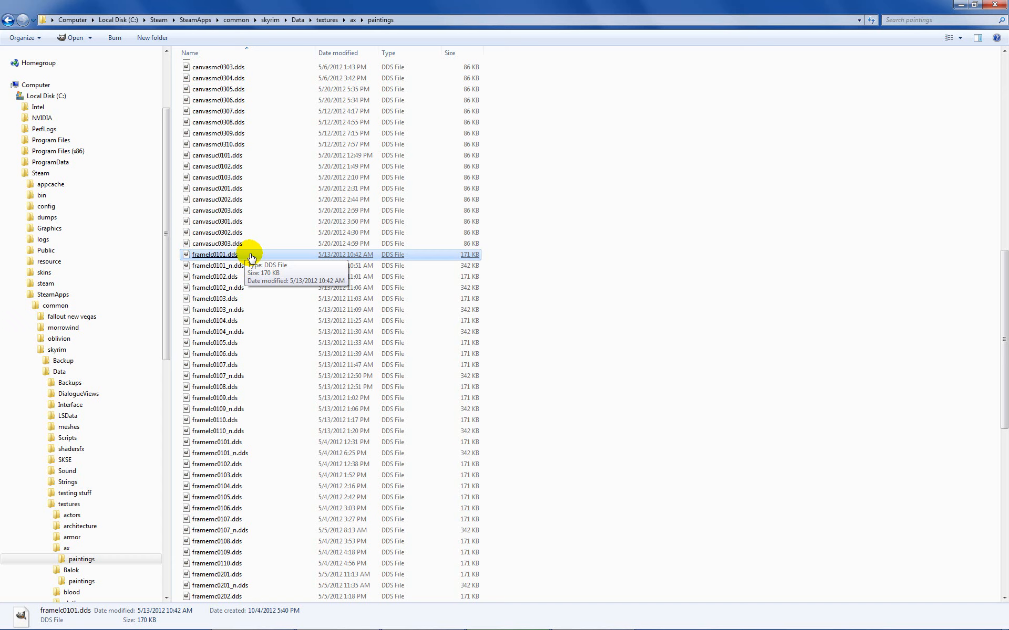
# Step: Open framelc0101.dds in GIMP without loading mipmaps to examine the frame texture
pyautogui.click(496, 256)
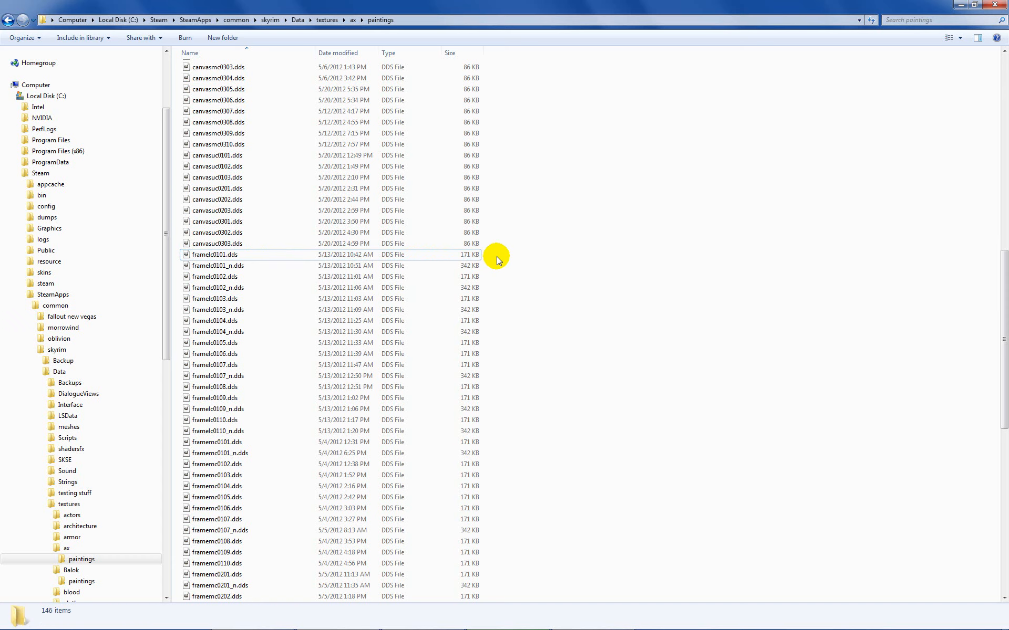
pyautogui.scroll(5, 497, 256)
pyautogui.scroll(-4, 497, 257)
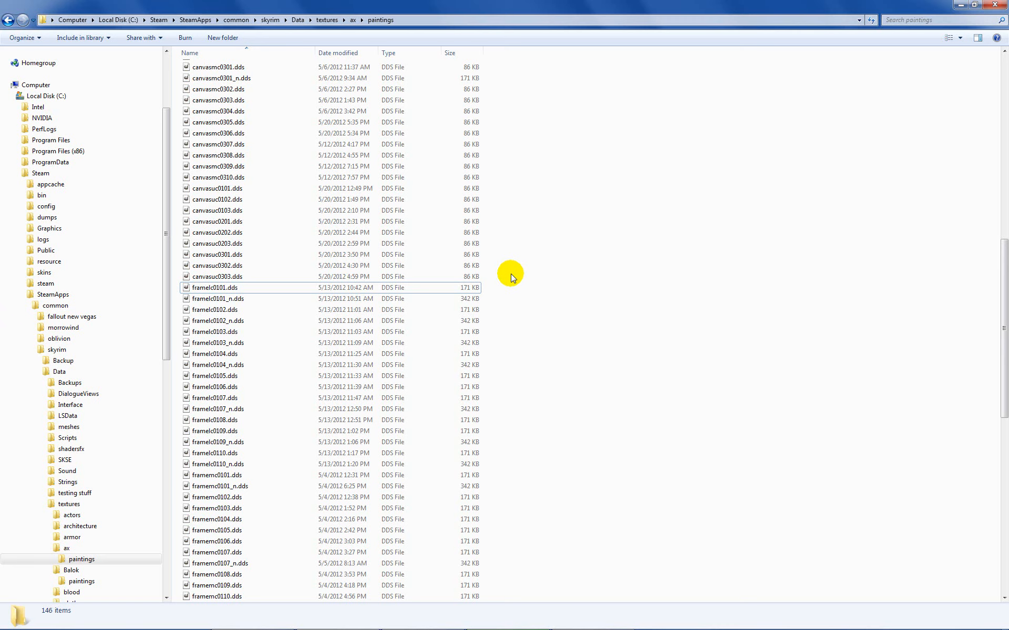
pyautogui.click(340, 289)
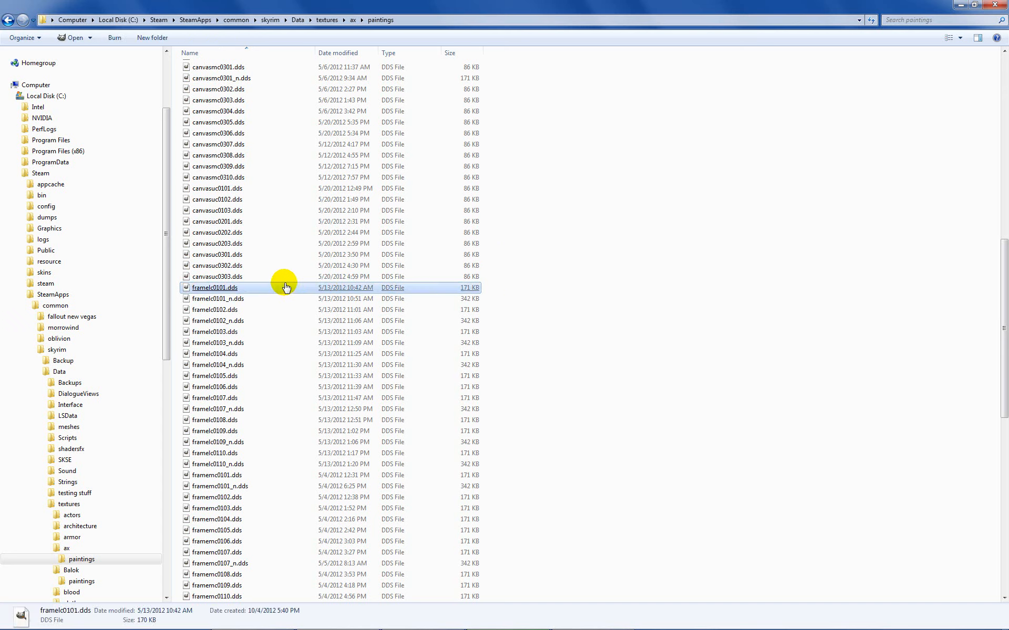
pyautogui.doubleClick(263, 289)
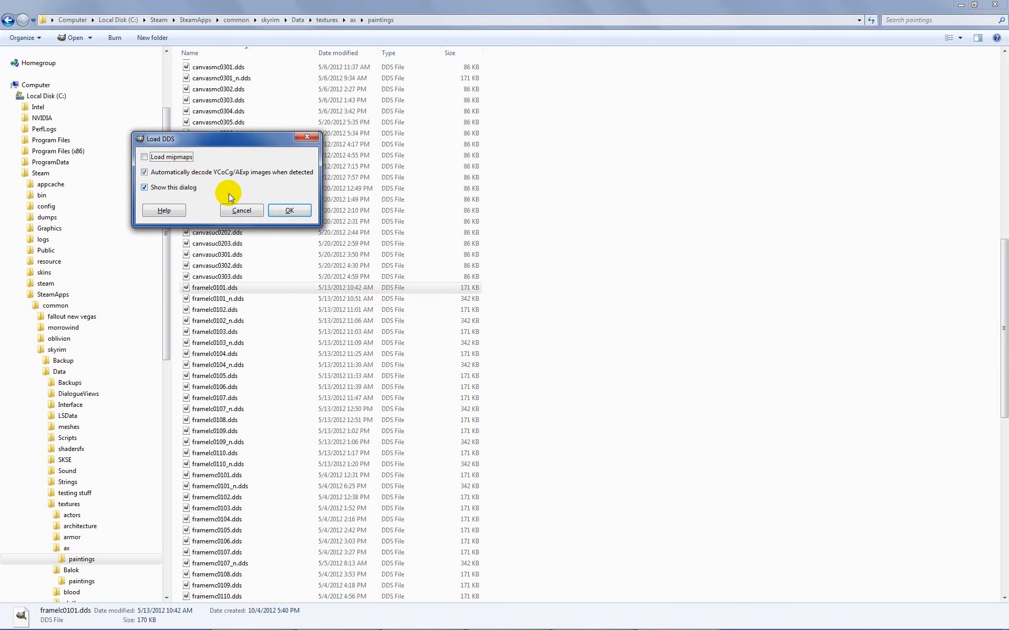
pyautogui.click(279, 216)
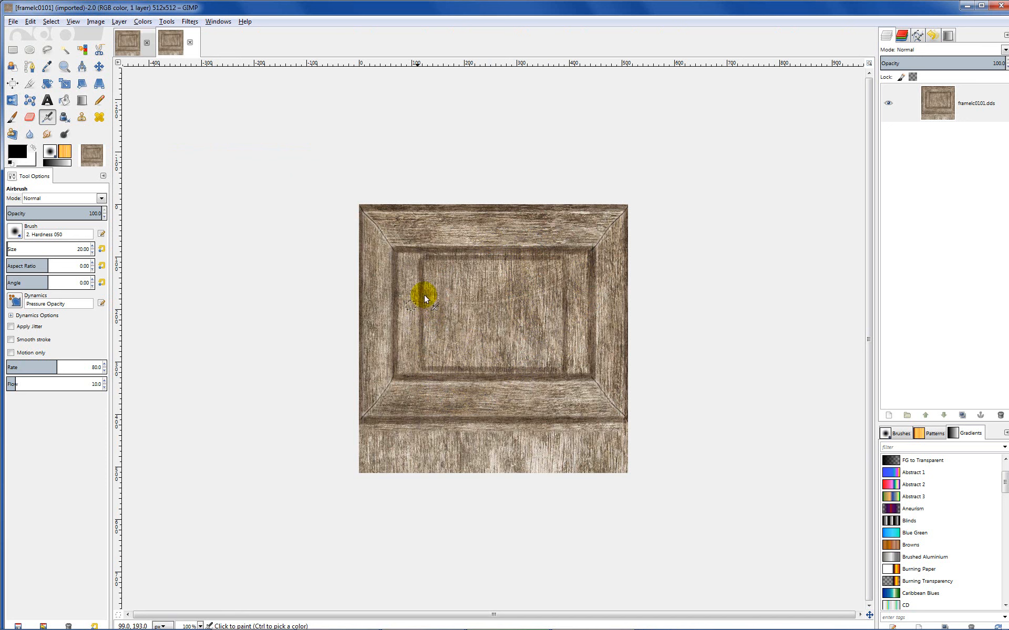
# Step: Close the BalokPainting01 preview in Creation Kit and, in File Explorer, mark framelc0101.dds together with its normal map framelc0101_n.dds
pyautogui.click(399, 623)
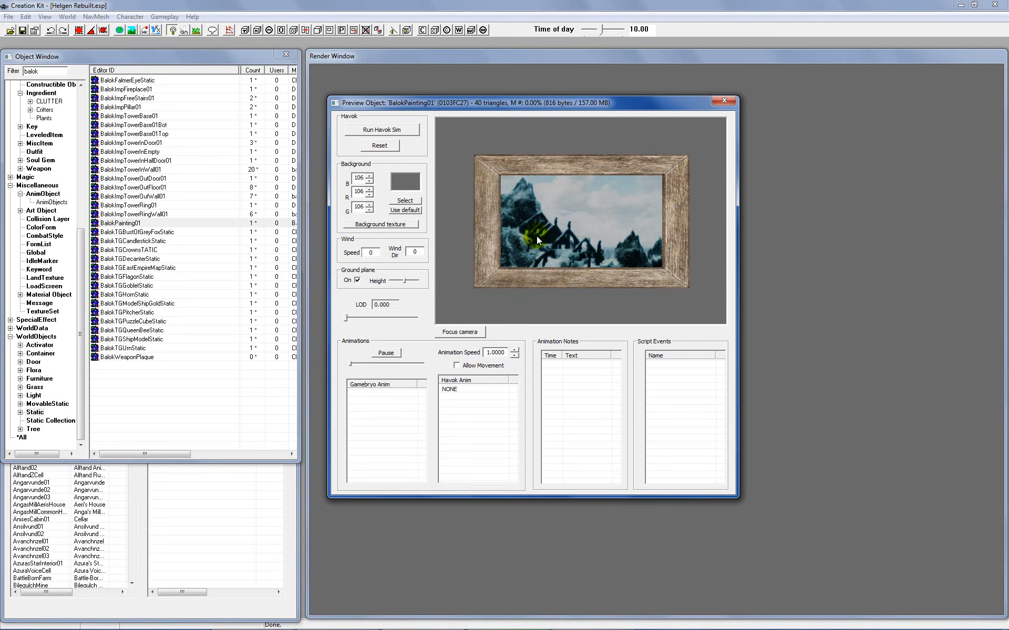
pyautogui.click(725, 101)
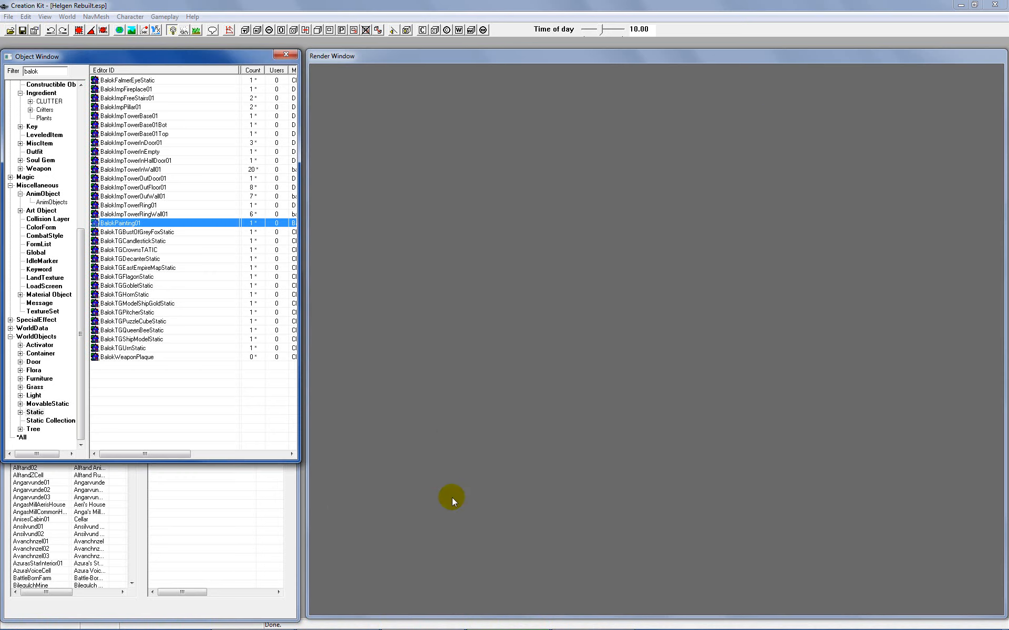
pyautogui.click(368, 626)
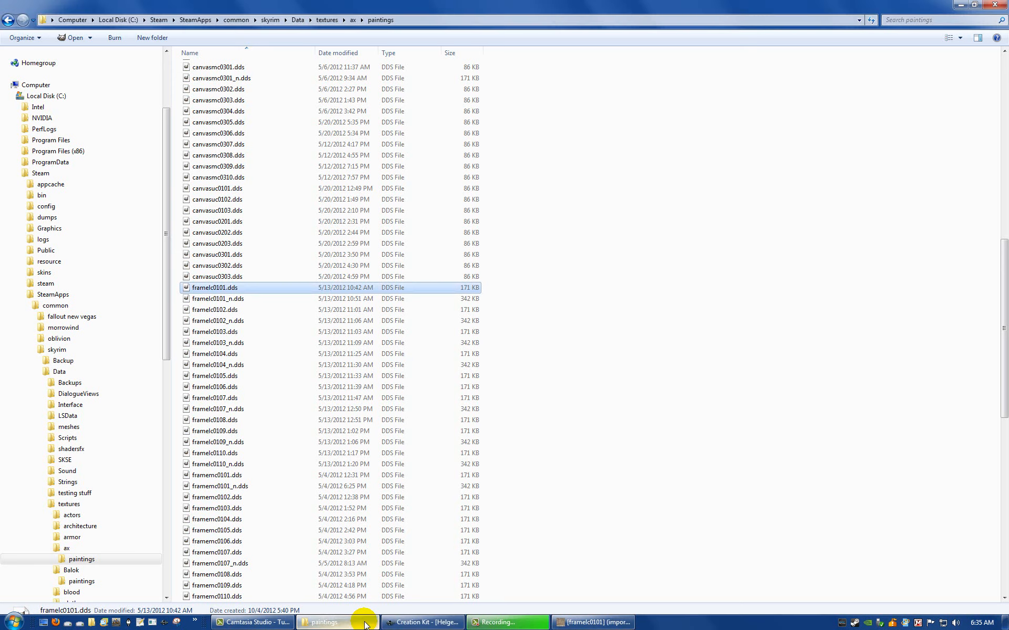
pyautogui.click(510, 289)
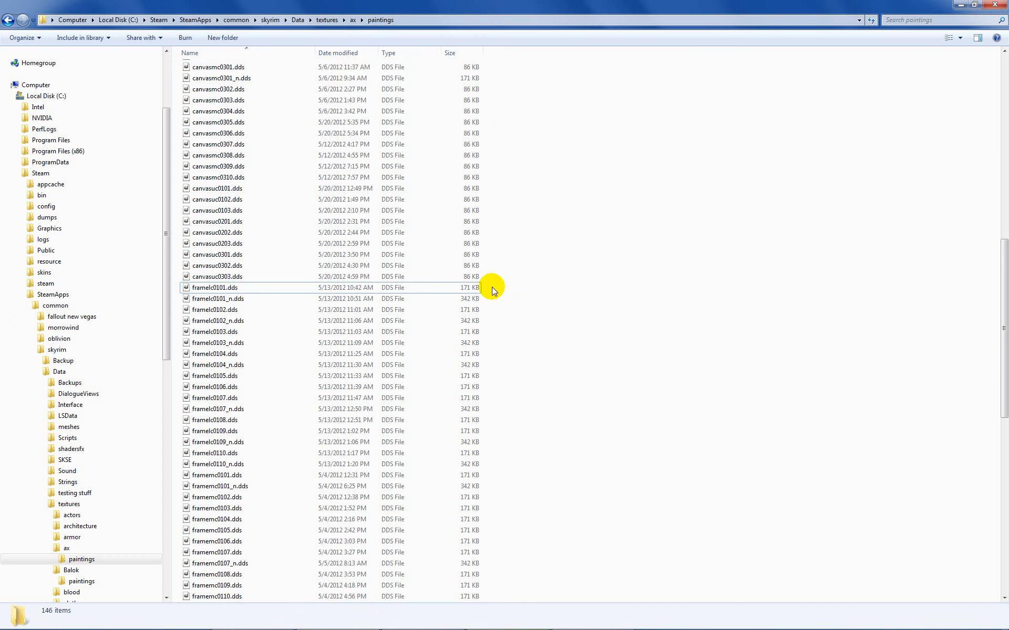
pyautogui.moveTo(492, 287); pyautogui.dragTo(447, 301)
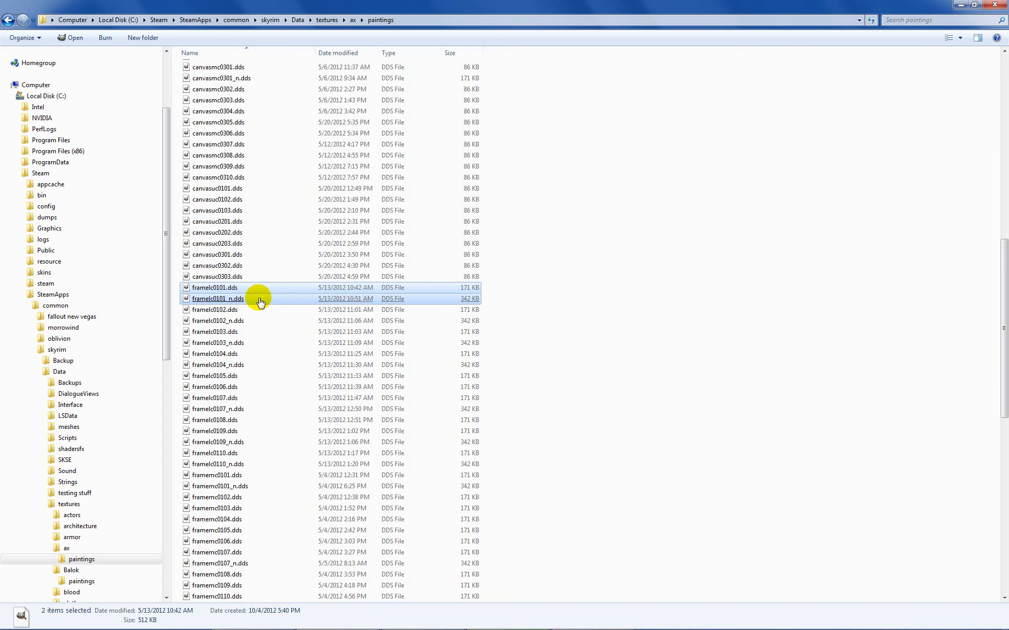
pyautogui.click(540, 287)
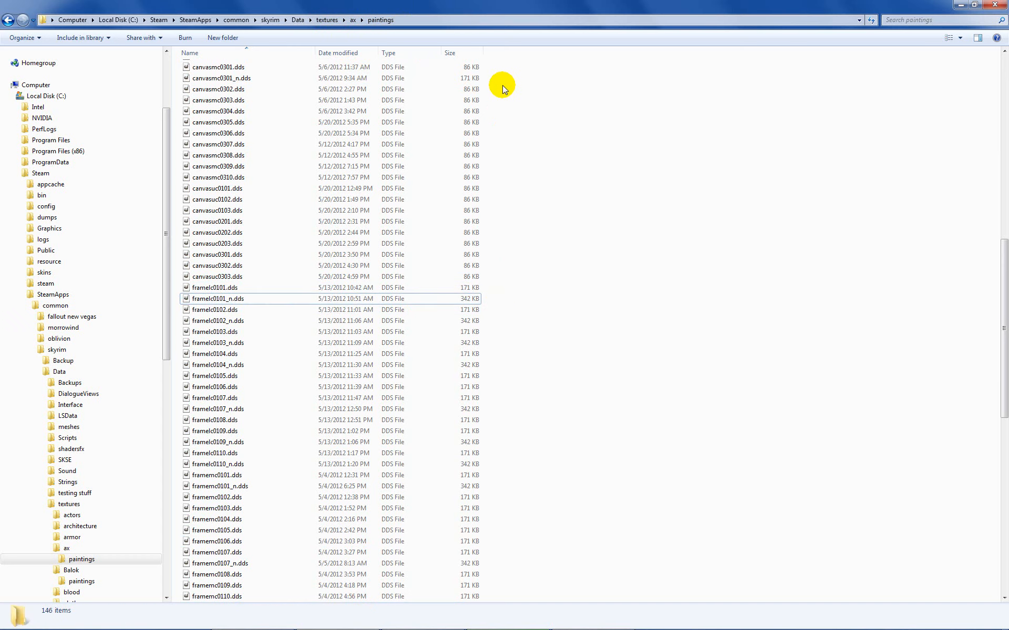
# Step: Go to the textures\Balok\paintings folder and check the frame texture files BalokFrame01.dds and BalokFrame01_n.dds
pyautogui.click(327, 20)
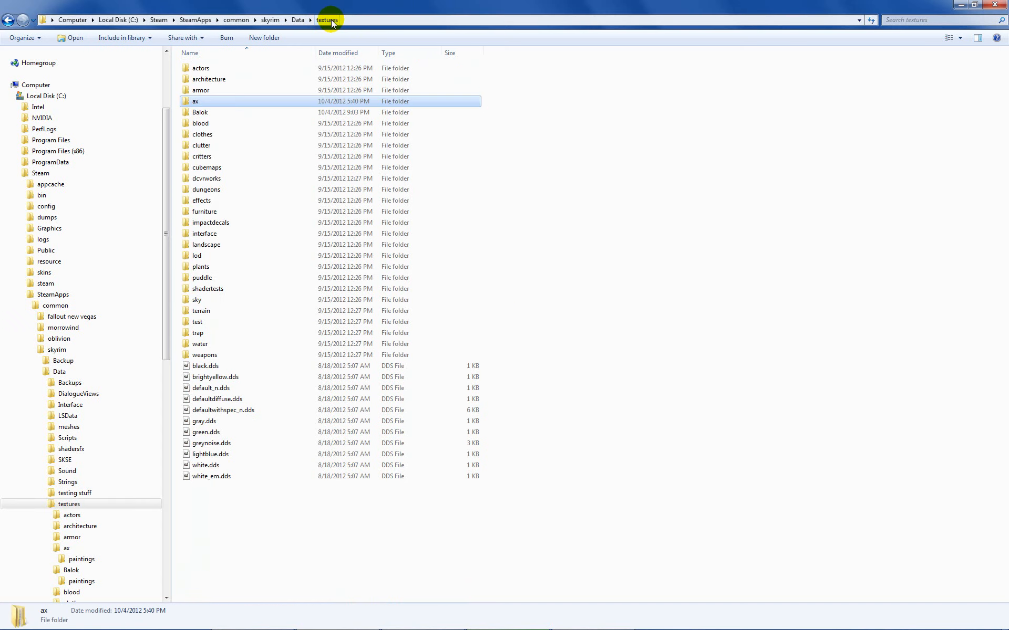
pyautogui.click(217, 117)
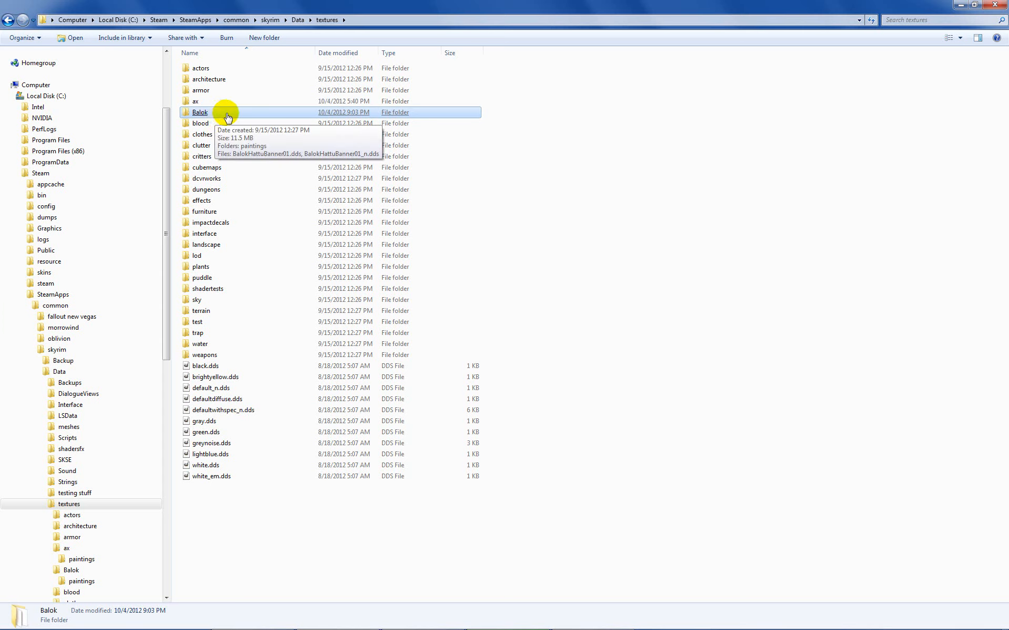
pyautogui.doubleClick(227, 113)
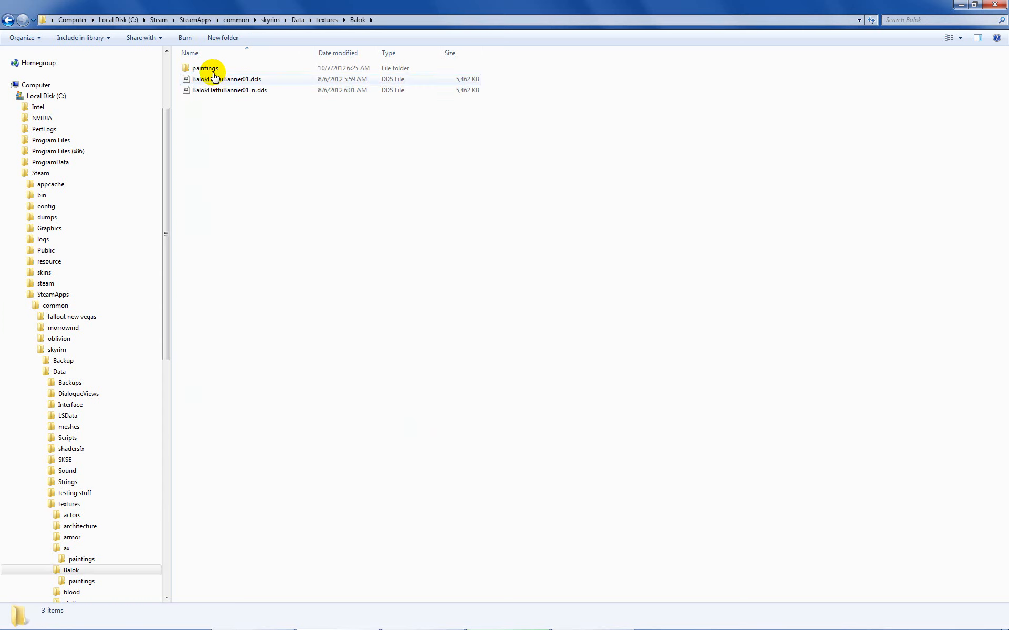
pyautogui.click(213, 70)
pyautogui.doubleClick(213, 70)
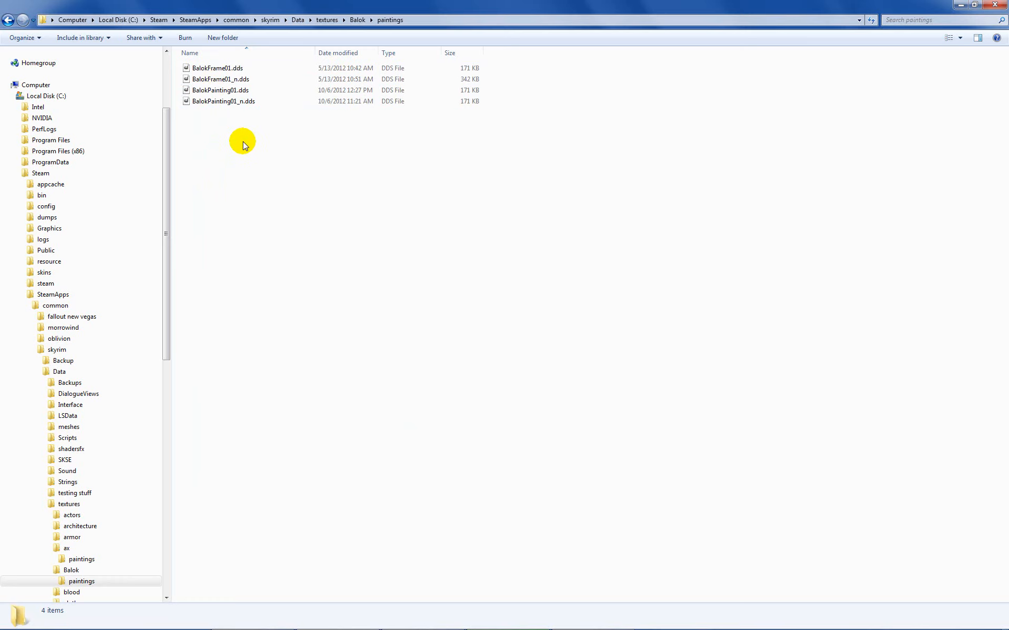
pyautogui.moveTo(273, 71)
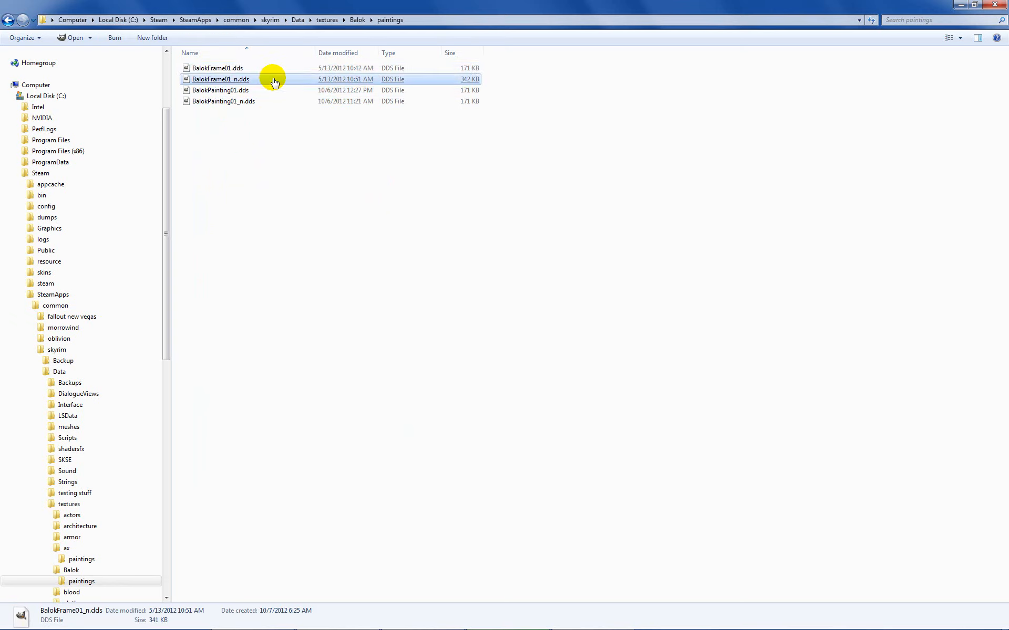
pyautogui.click(280, 150)
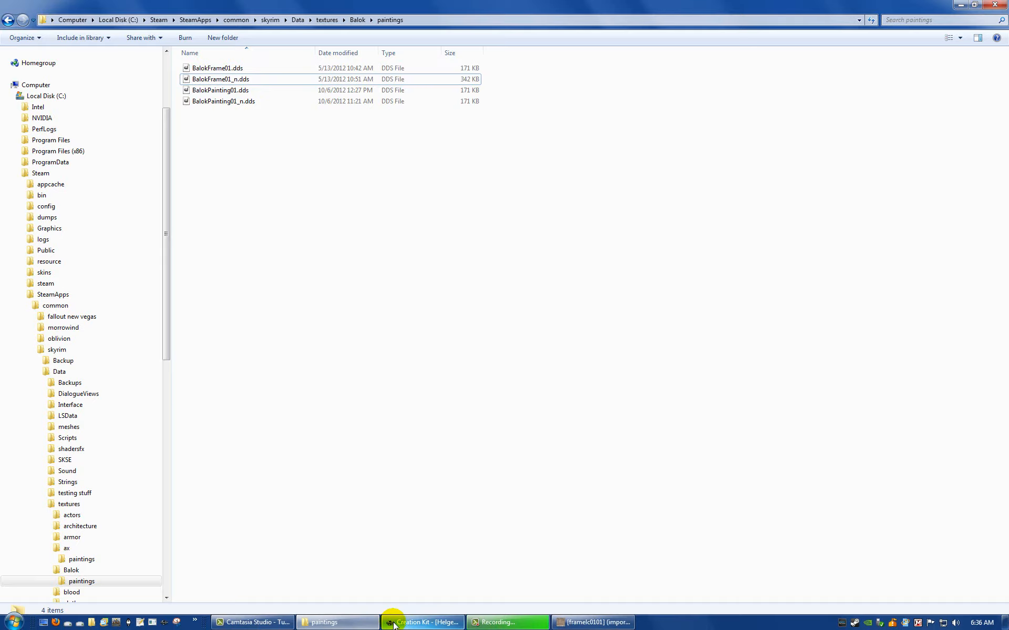
# Step: In Creation Kit, create a new texture set named BalokFrame01TextureSet and select it in the object list
pyautogui.click(392, 623)
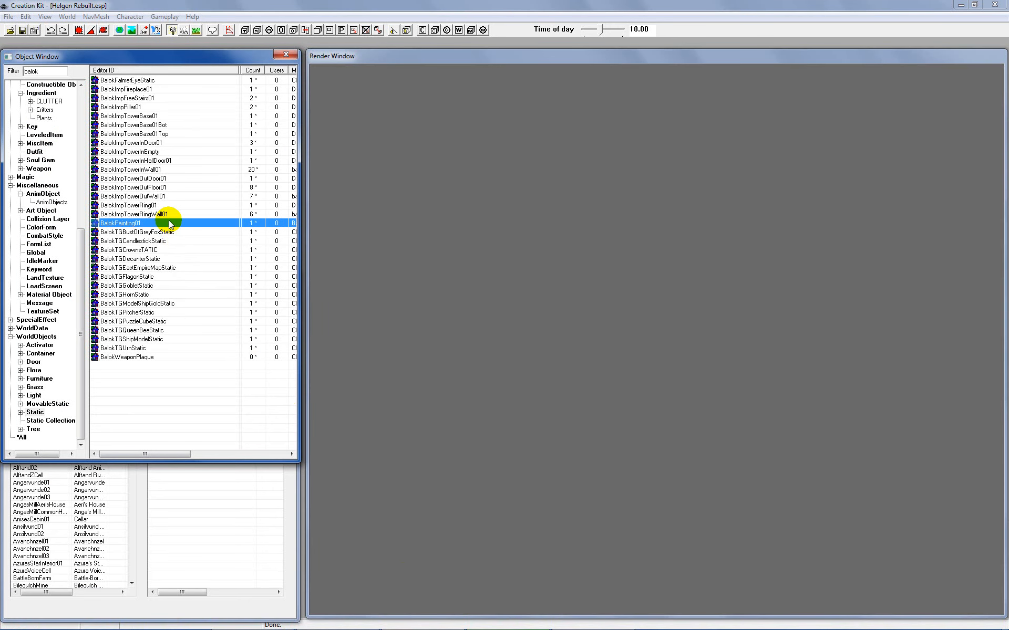
pyautogui.click(46, 311)
pyautogui.rightClick(115, 170)
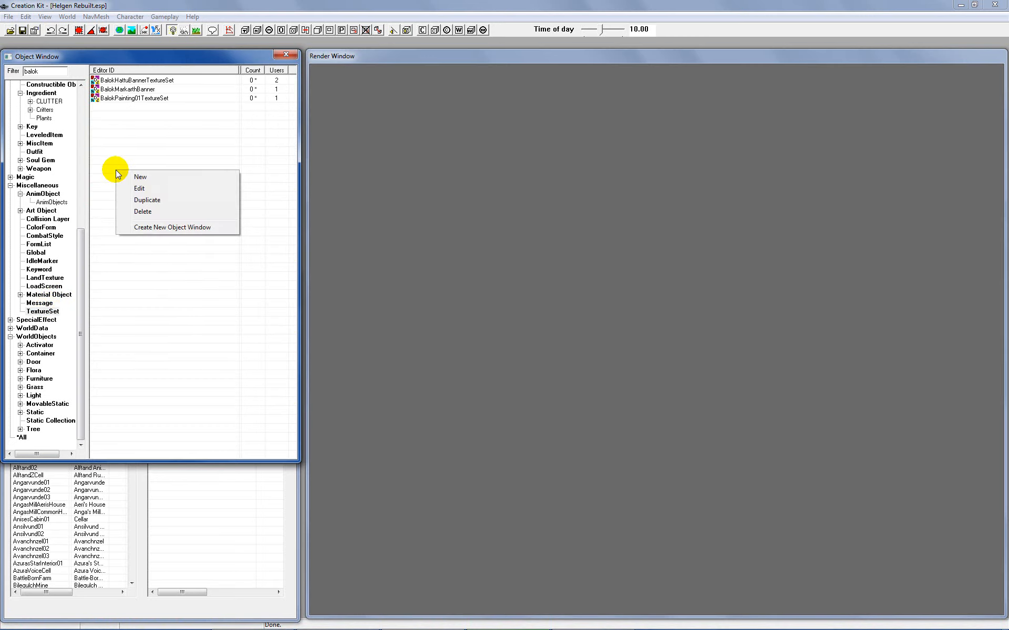
pyautogui.click(134, 177)
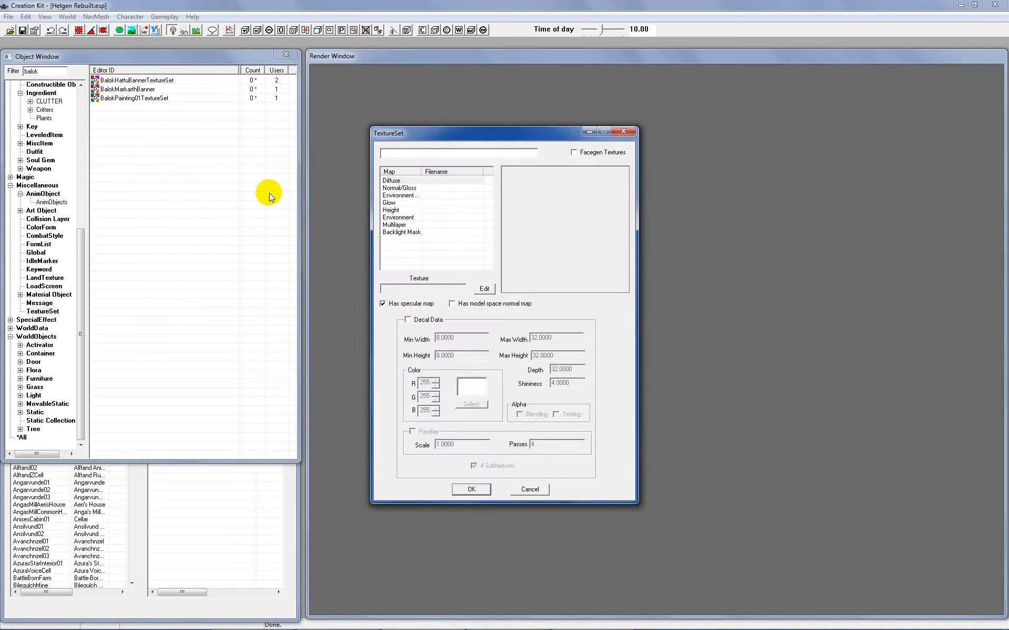
pyautogui.write('BalokFrame01TextureSet')
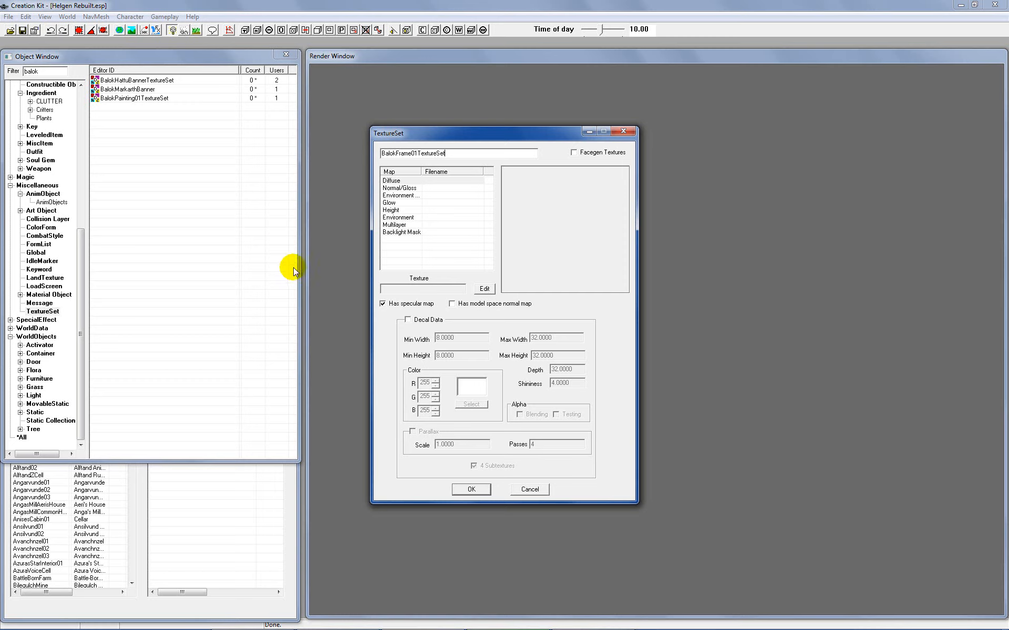
pyautogui.click(463, 489)
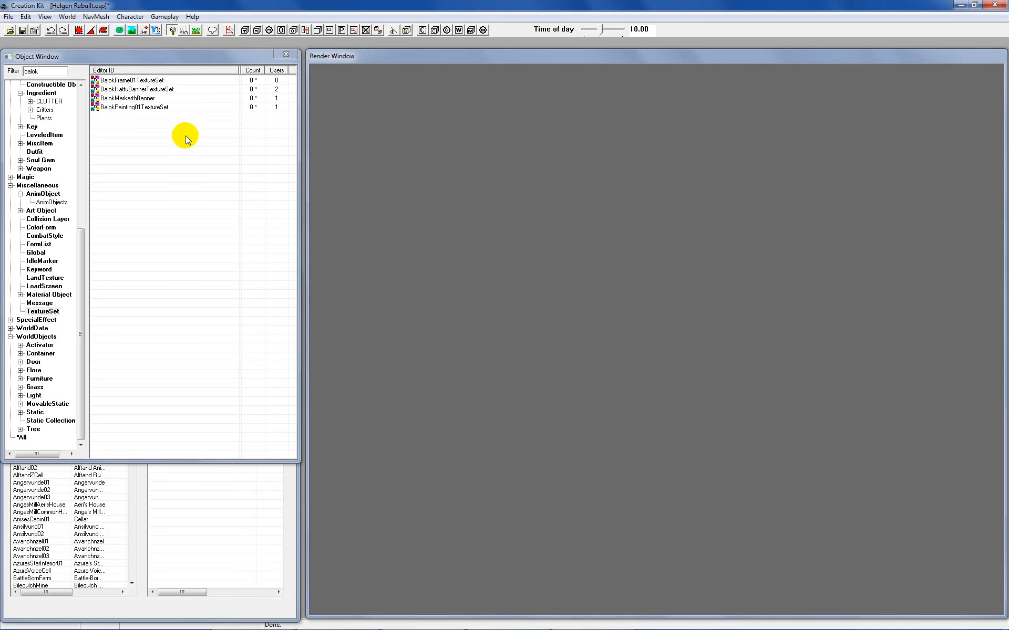
pyautogui.click(162, 80)
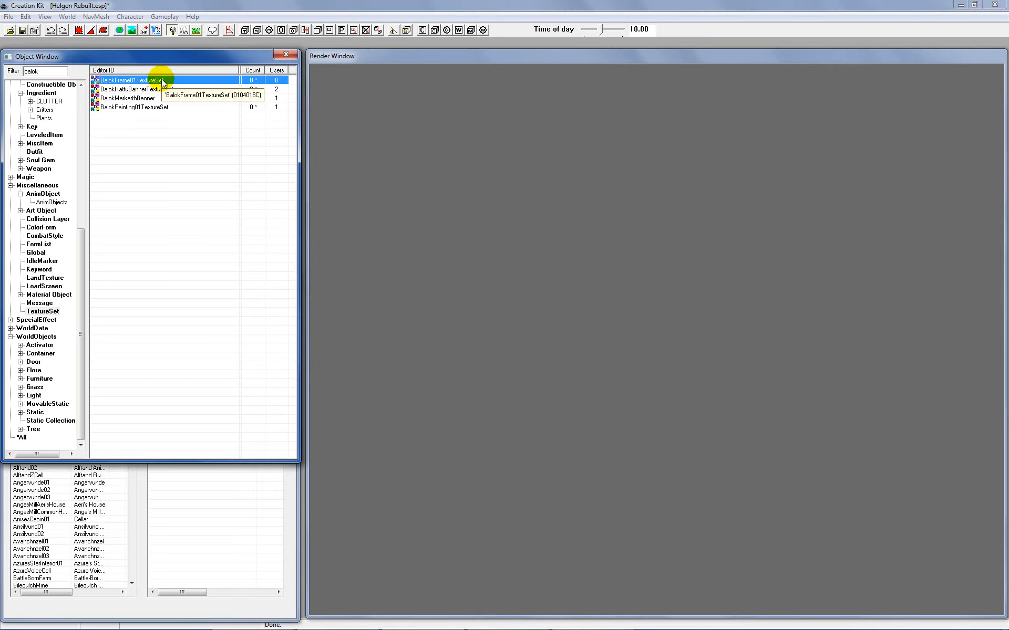
# Step: Open BalokFrame01TextureSet for editing and assign BalokFrame01.dds from the Balok\paintings folder as its Diffuse map
pyautogui.rightClick(165, 84)
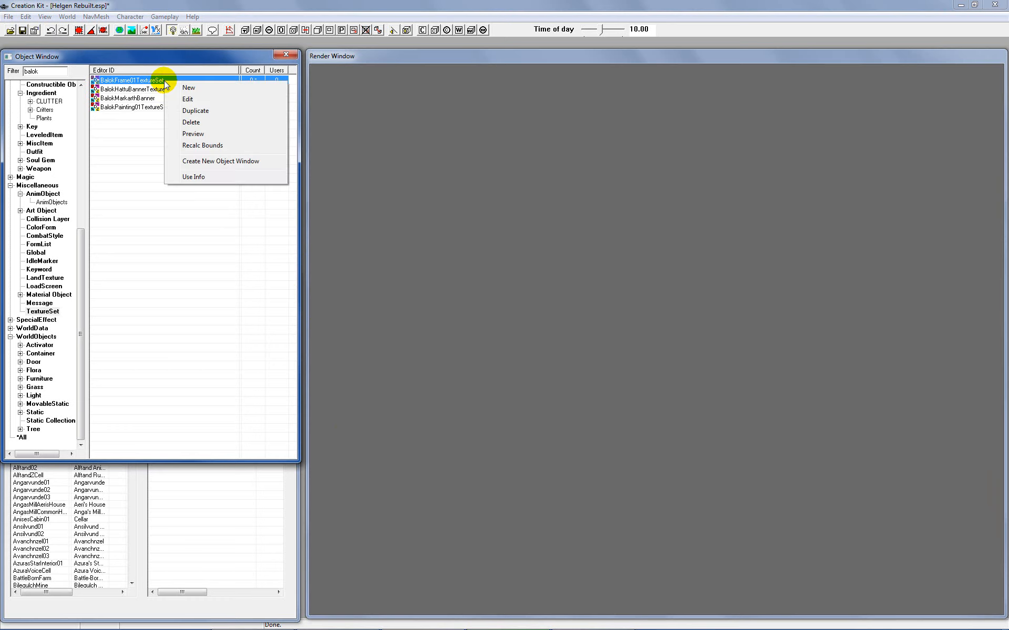
pyautogui.click(196, 100)
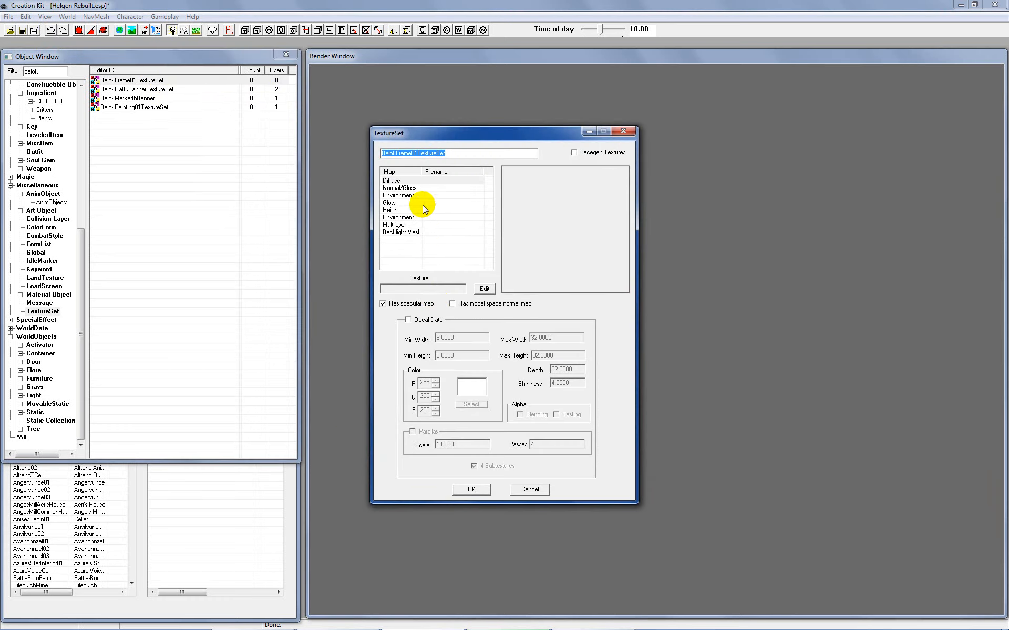
pyautogui.click(394, 181)
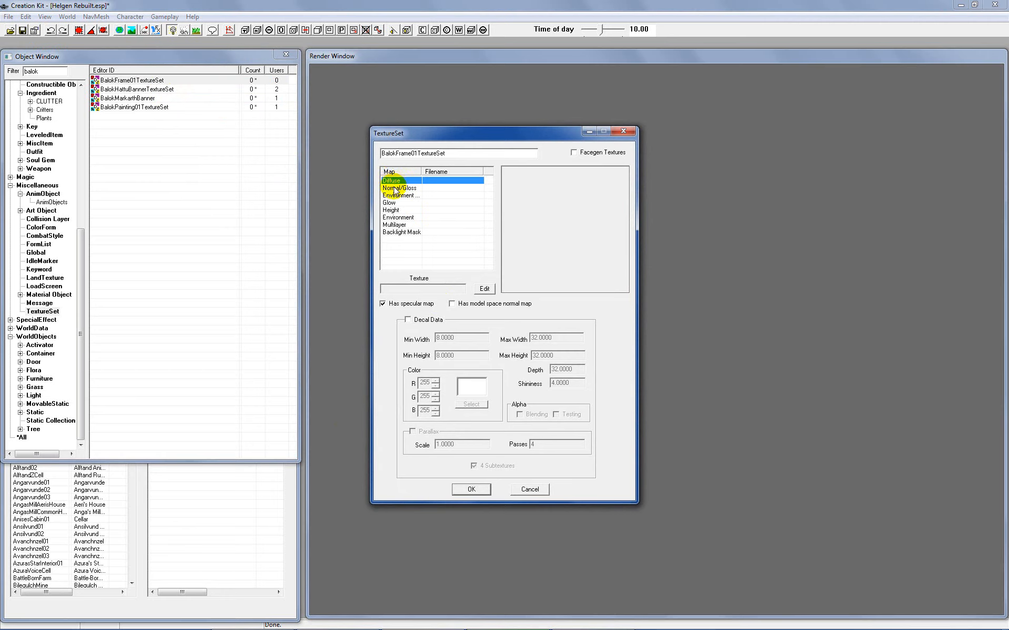
pyautogui.click(395, 188)
pyautogui.click(392, 181)
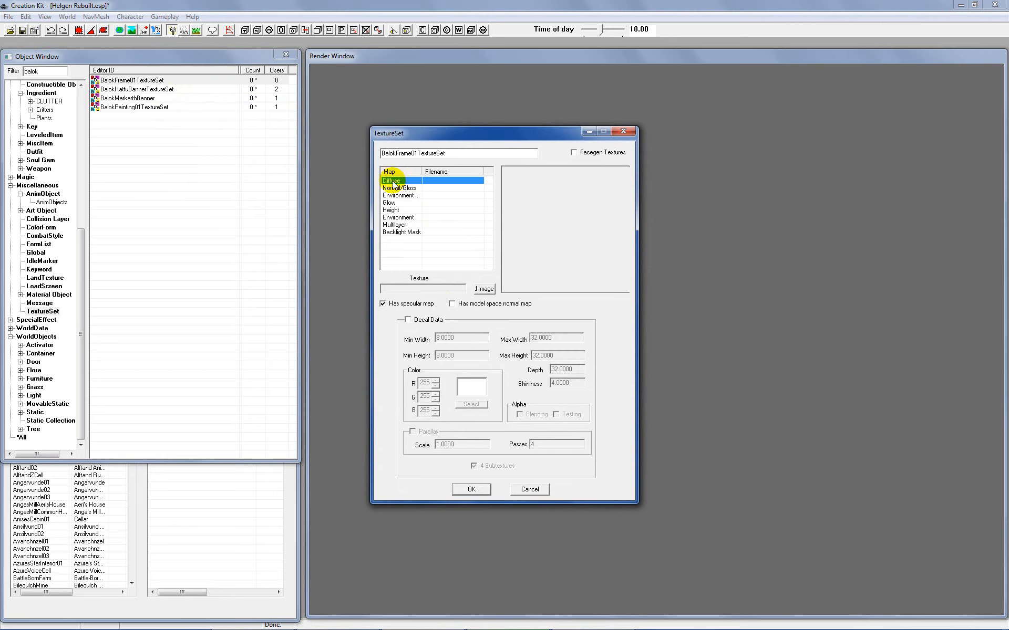
pyautogui.click(484, 289)
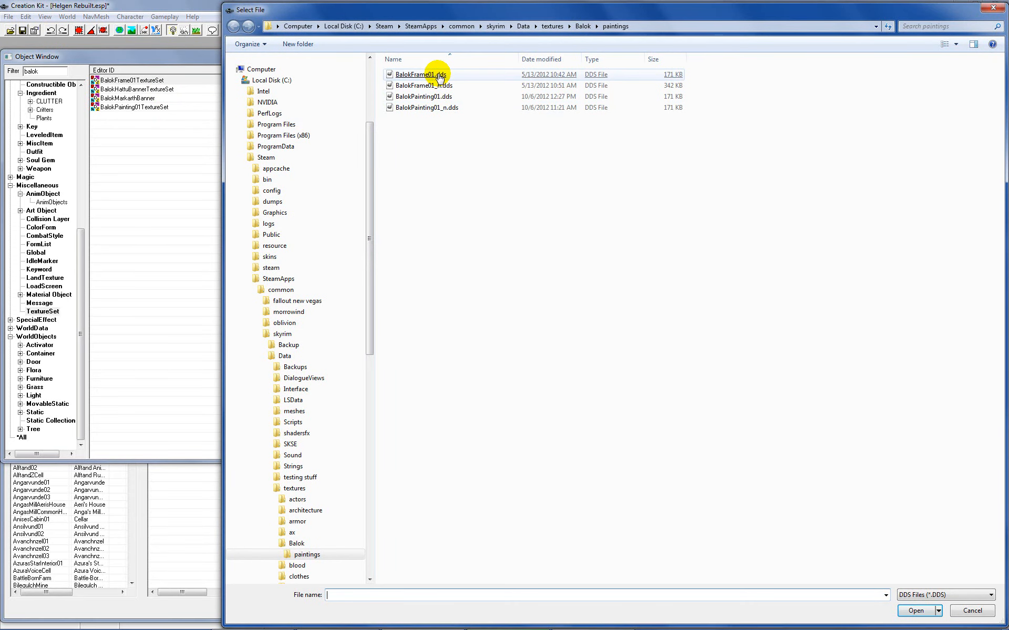
pyautogui.doubleClick(420, 74)
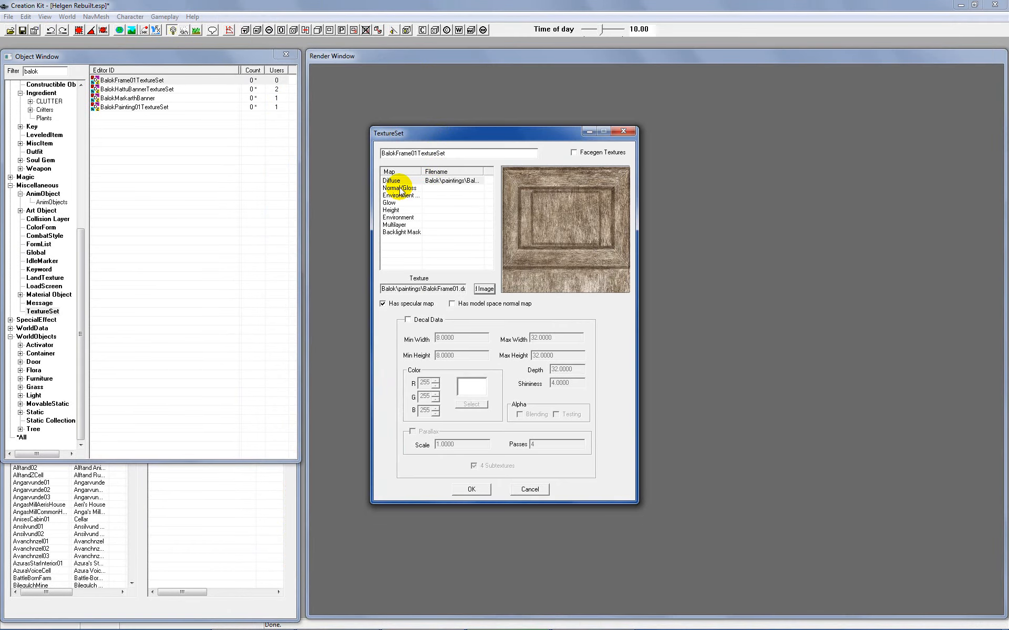
# Step: Assign BalokFrame01_n.dds as the Normal/Gloss map and accept the texture set changes
pyautogui.click(399, 188)
pyautogui.click(482, 289)
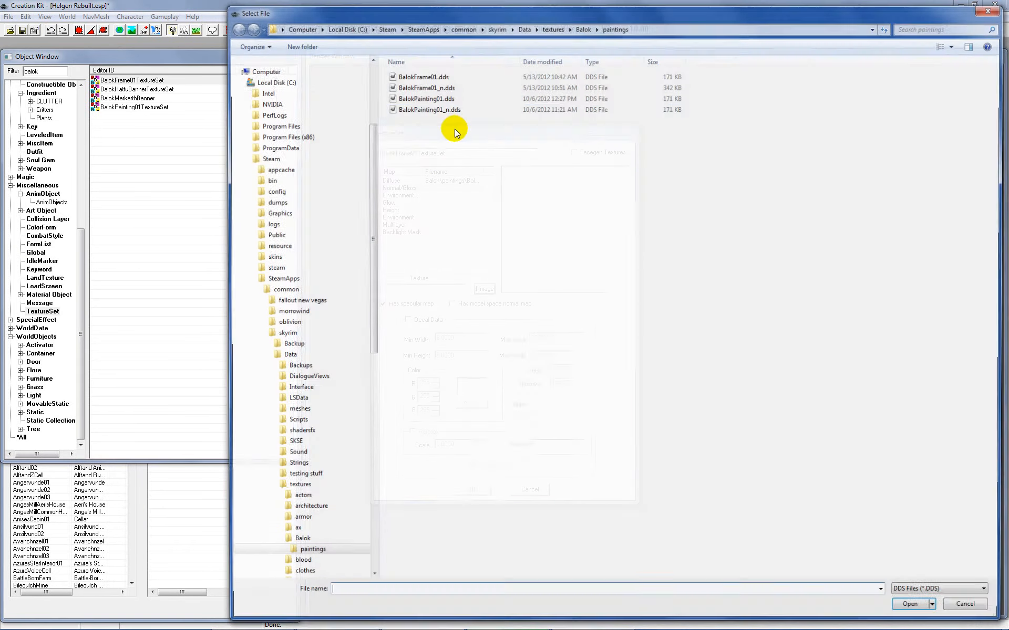
pyautogui.doubleClick(427, 87)
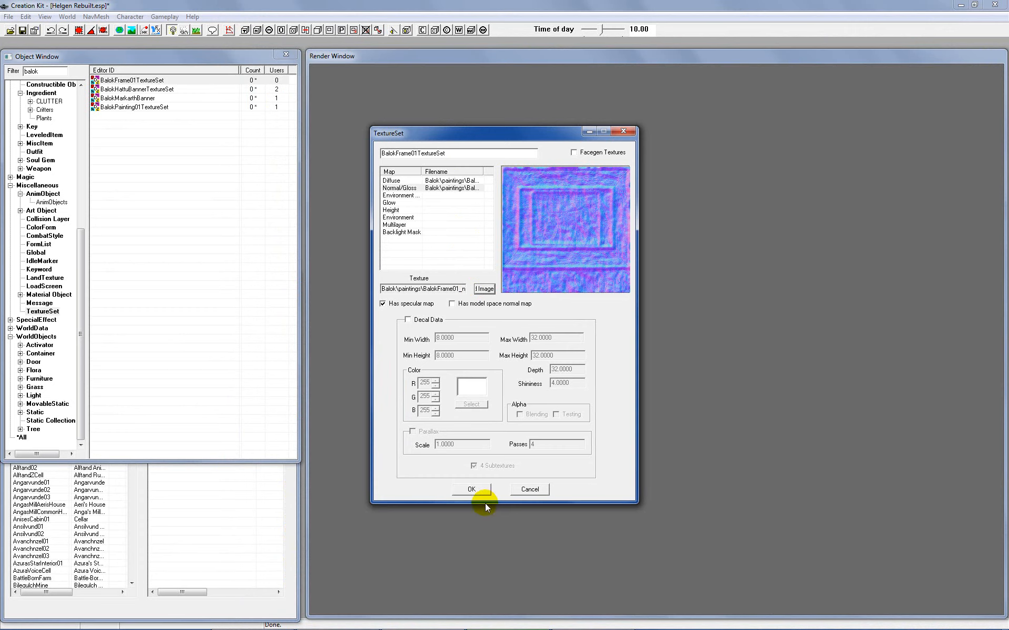
pyautogui.click(472, 489)
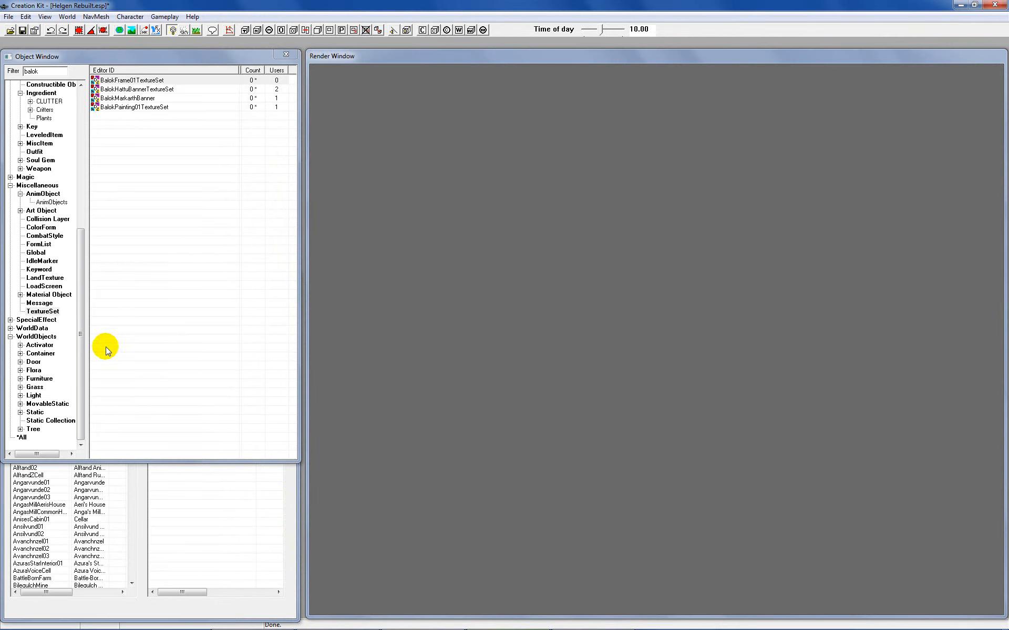
# Step: Open the BalokPainting01 static for editing and bring up its model data with the alternate textures
pyautogui.click(32, 413)
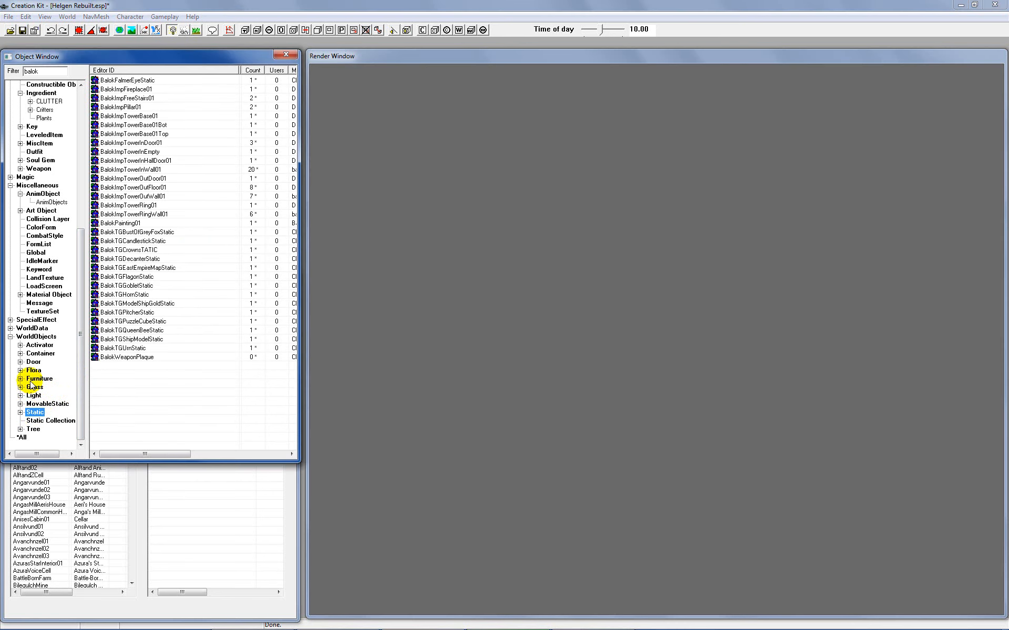
pyautogui.rightClick(127, 227)
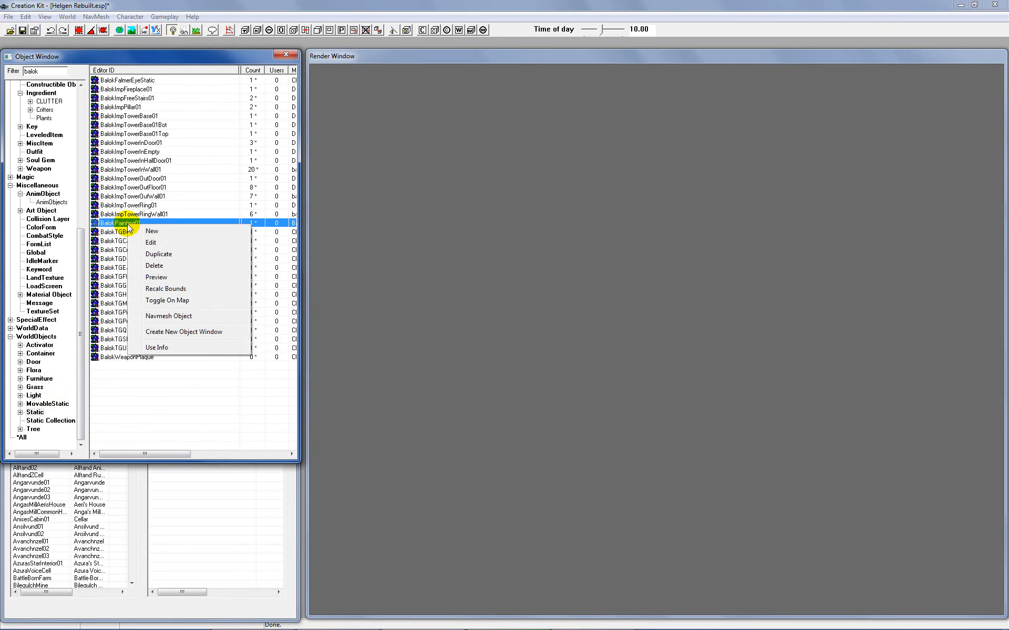
pyautogui.click(150, 243)
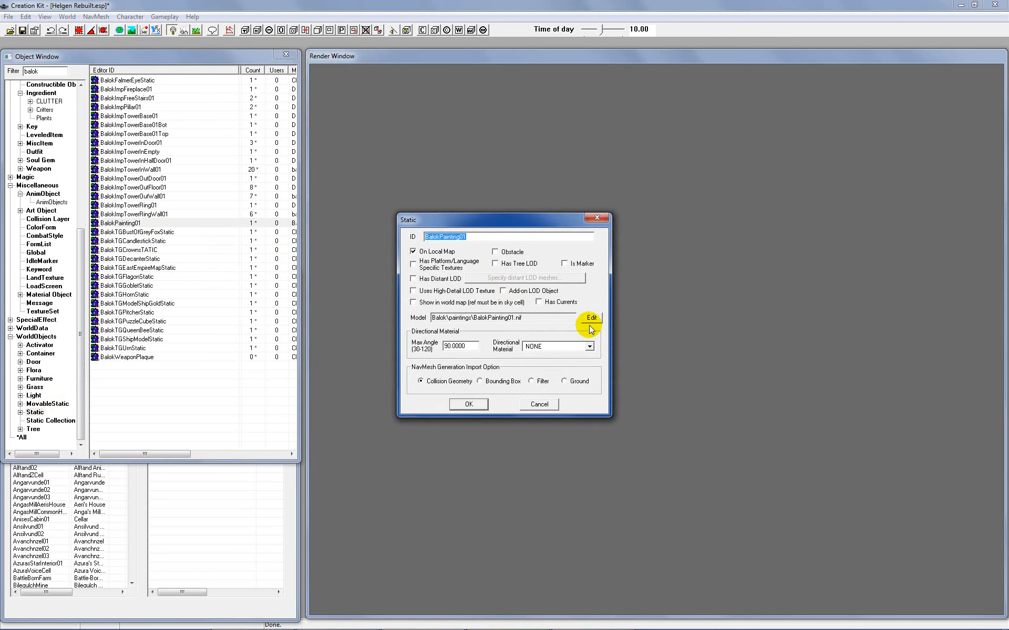
pyautogui.click(592, 318)
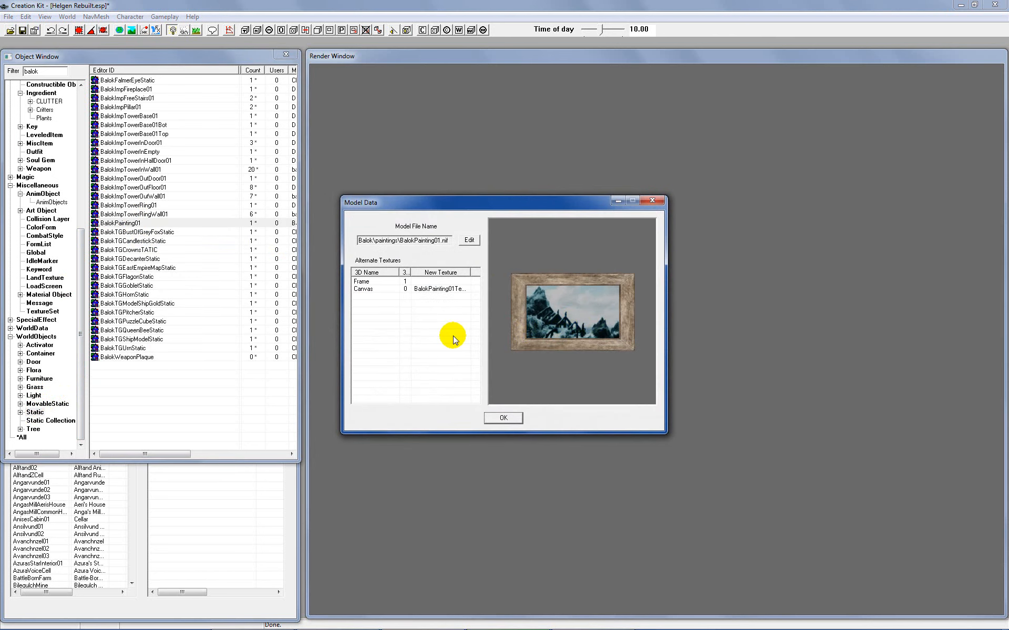
pyautogui.click(437, 290)
pyautogui.click(546, 316)
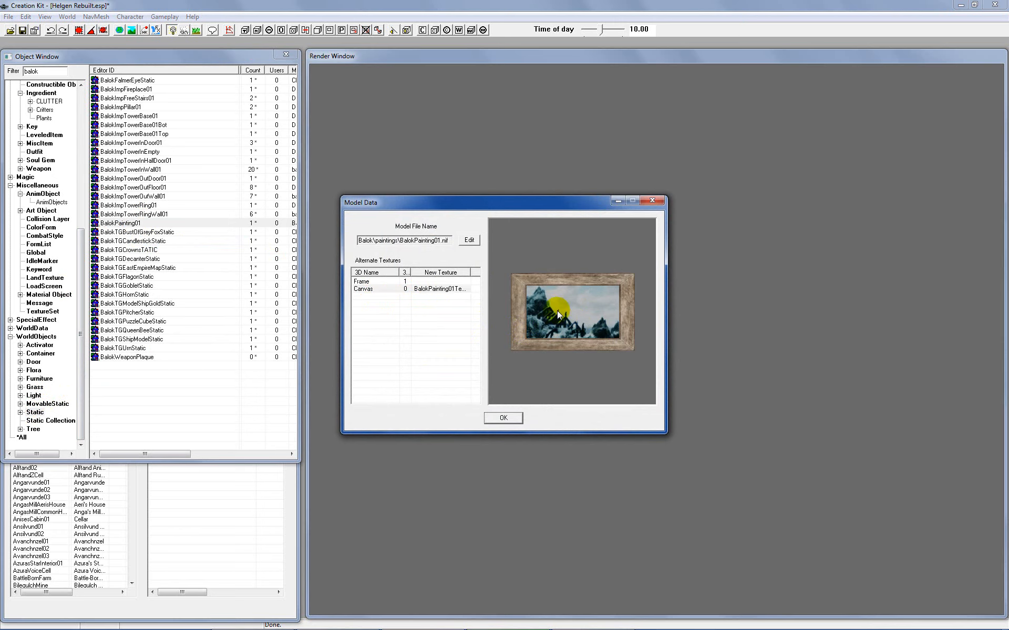
# Step: Filter the texture sets by "balok" and assign BalokFrame01TextureSet as the new texture of the model's Frame part
pyautogui.click(420, 282)
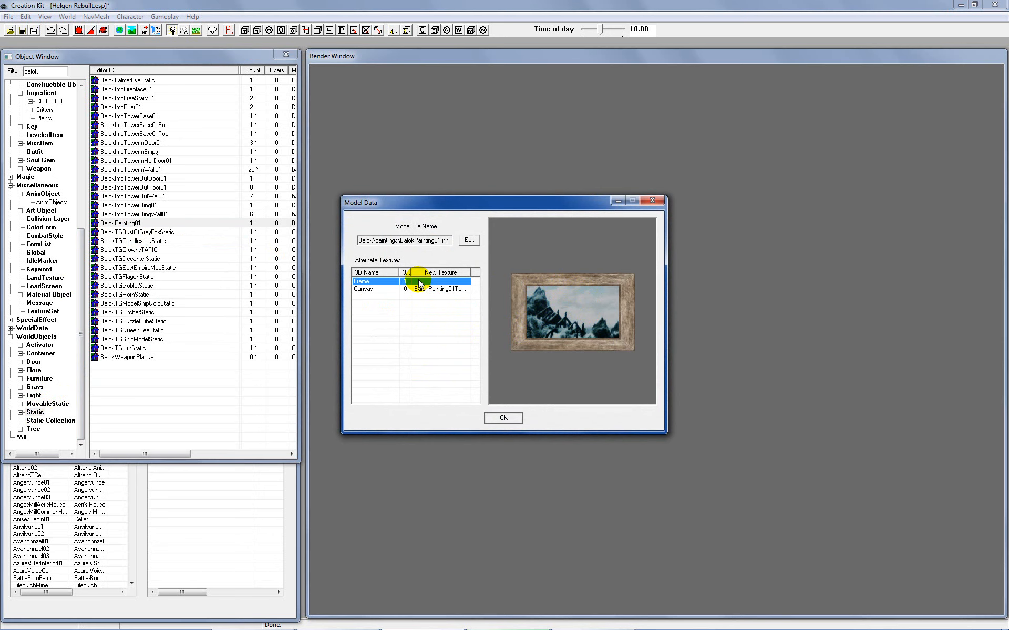
pyautogui.rightClick(420, 283)
pyautogui.click(430, 286)
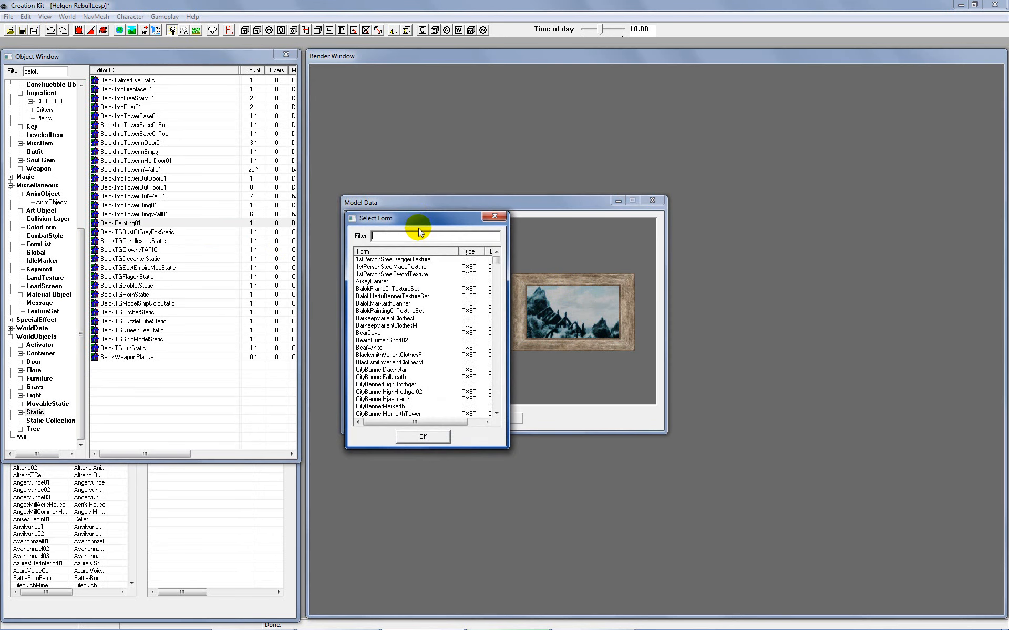
pyautogui.write('balok')
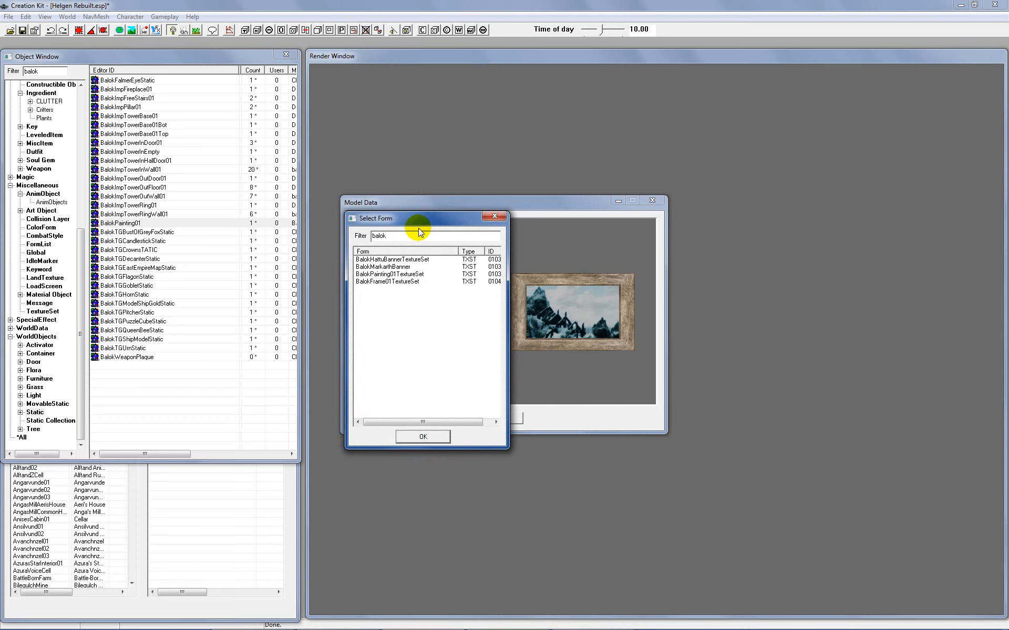
pyautogui.click(411, 284)
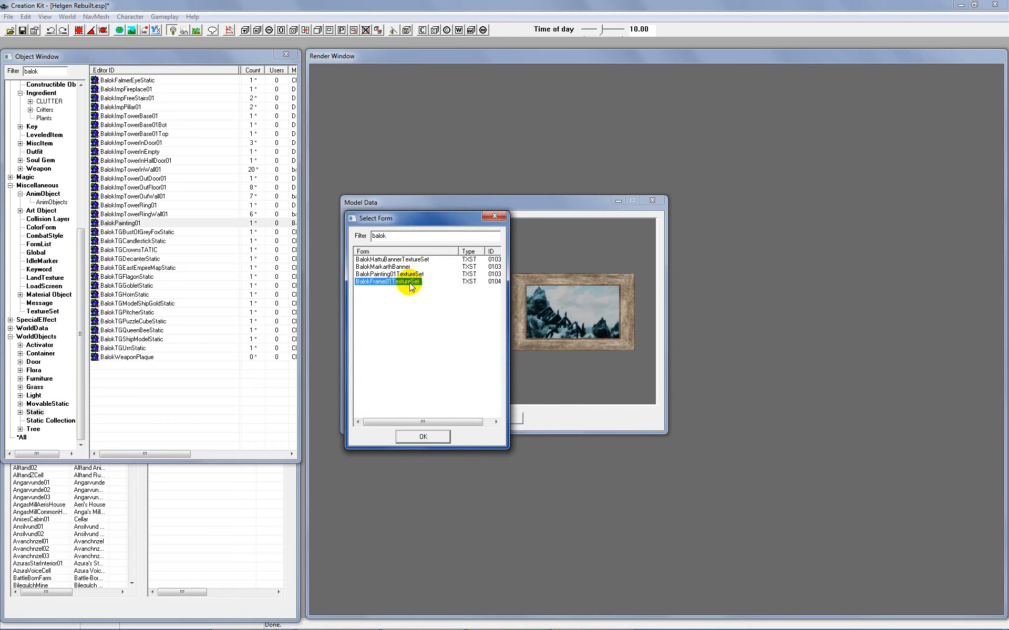
pyautogui.click(413, 437)
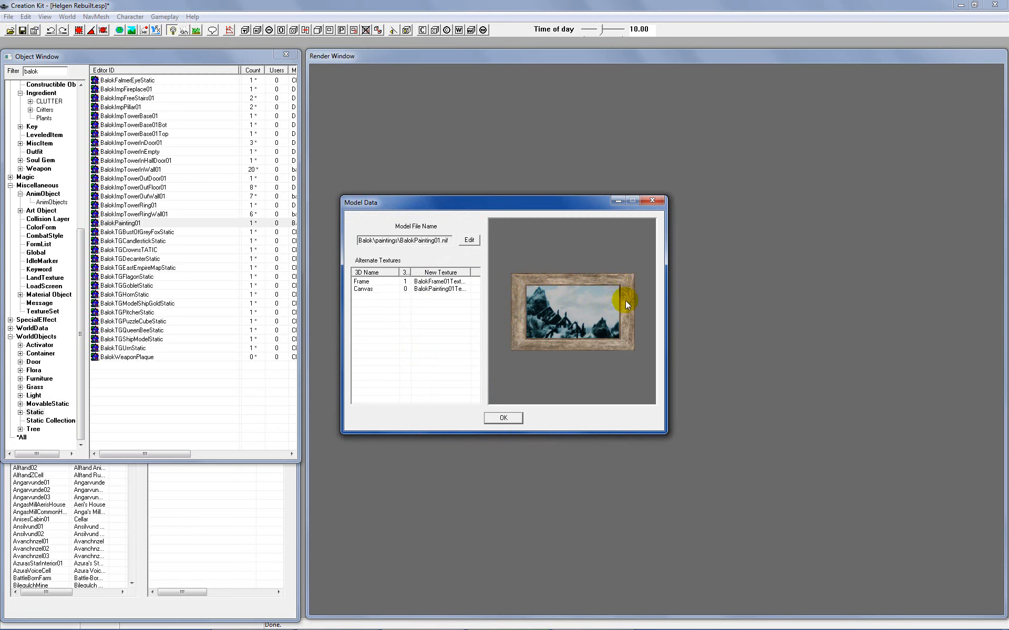
# Step: Accept the model data and BalokPainting01 static changes, save the plugin, and return to the object list
pyautogui.click(502, 418)
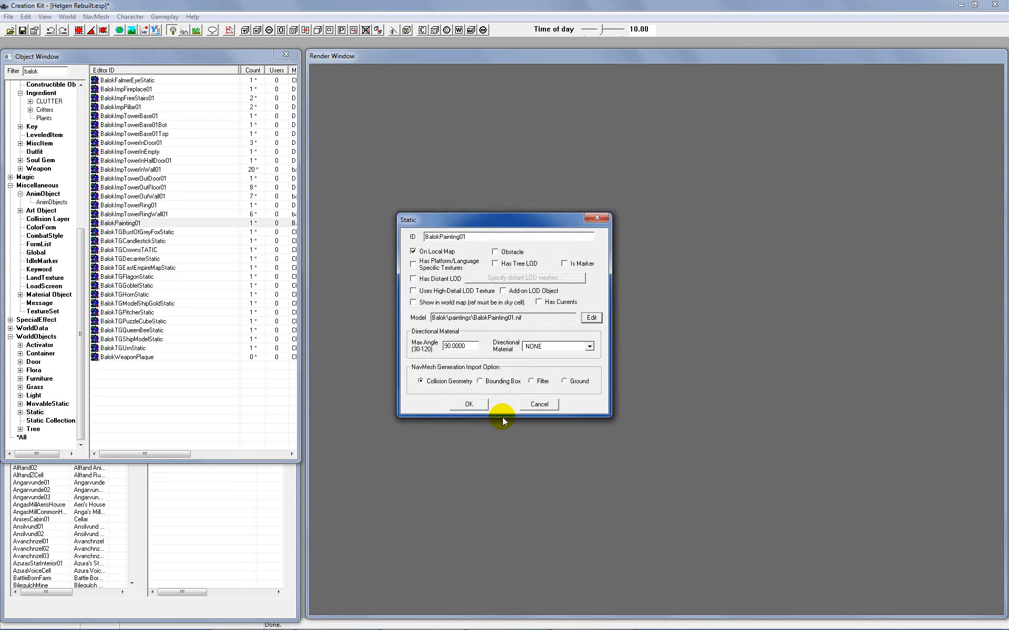
pyautogui.click(473, 406)
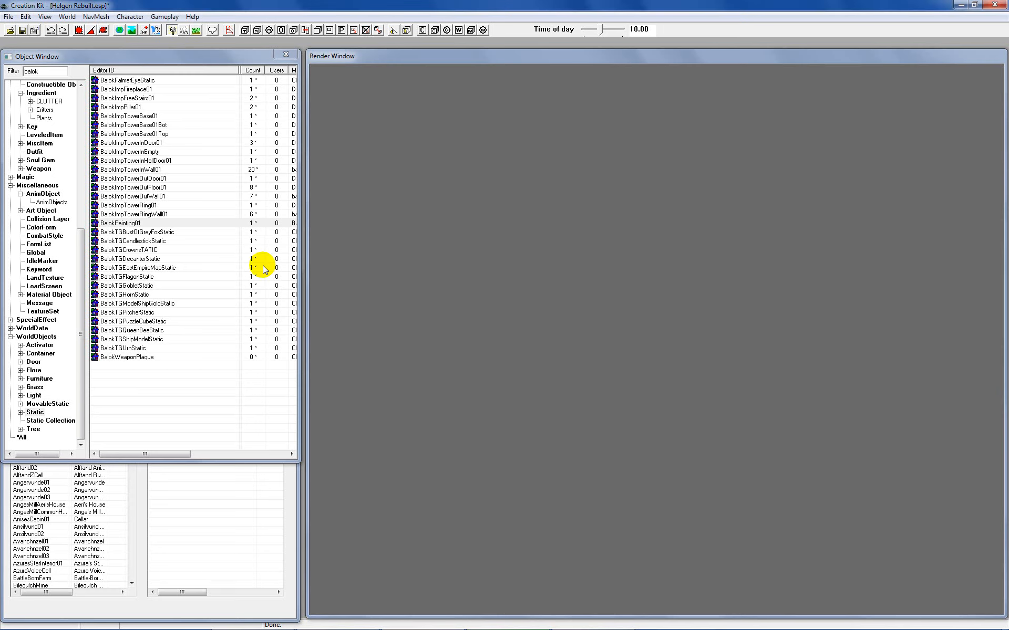
pyautogui.click(23, 30)
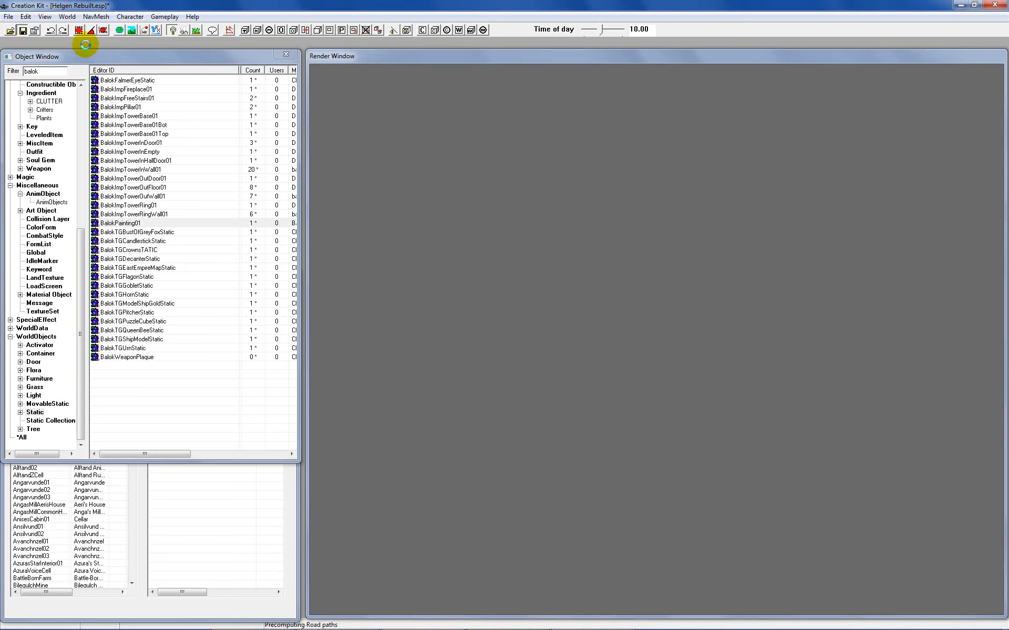
pyautogui.click(119, 56)
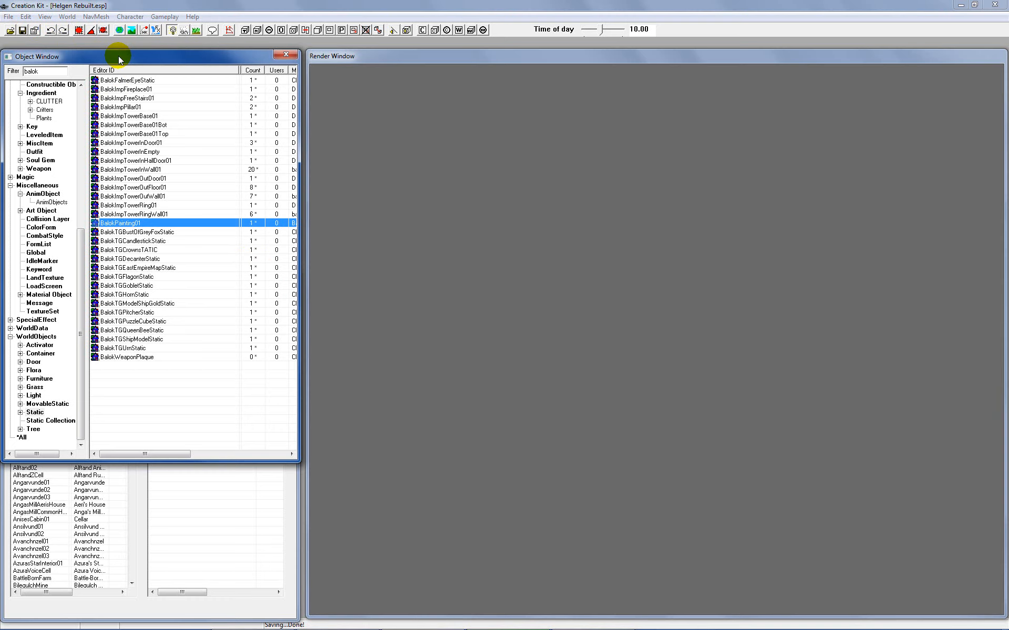